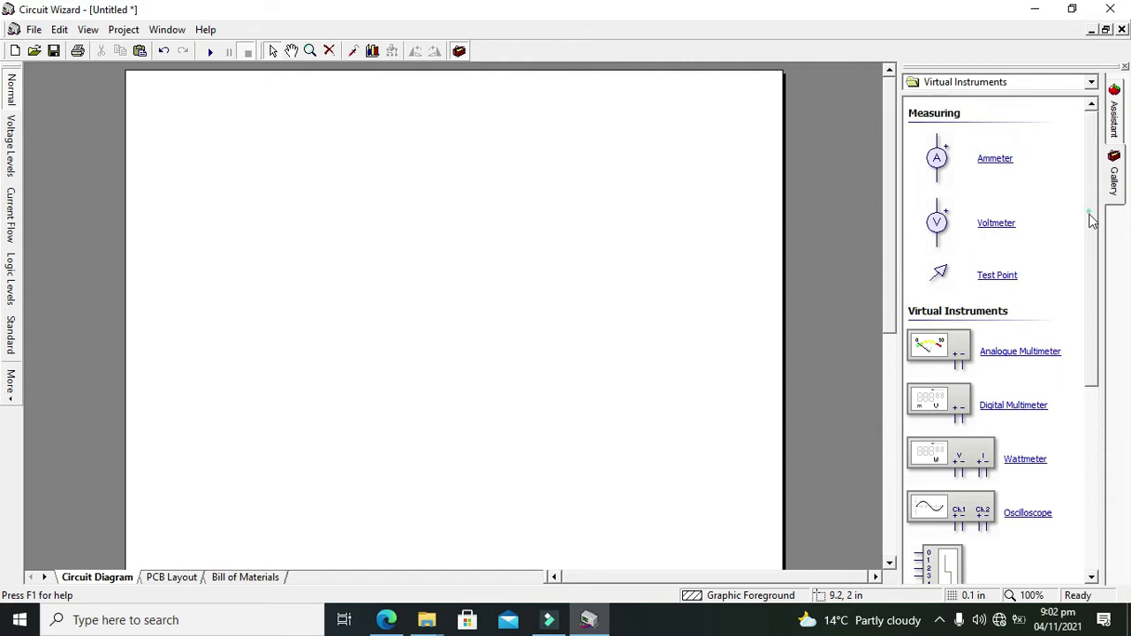
- Switch the Gallery to the Virtual Instruments category
drag(1092, 221, 1089, 398)
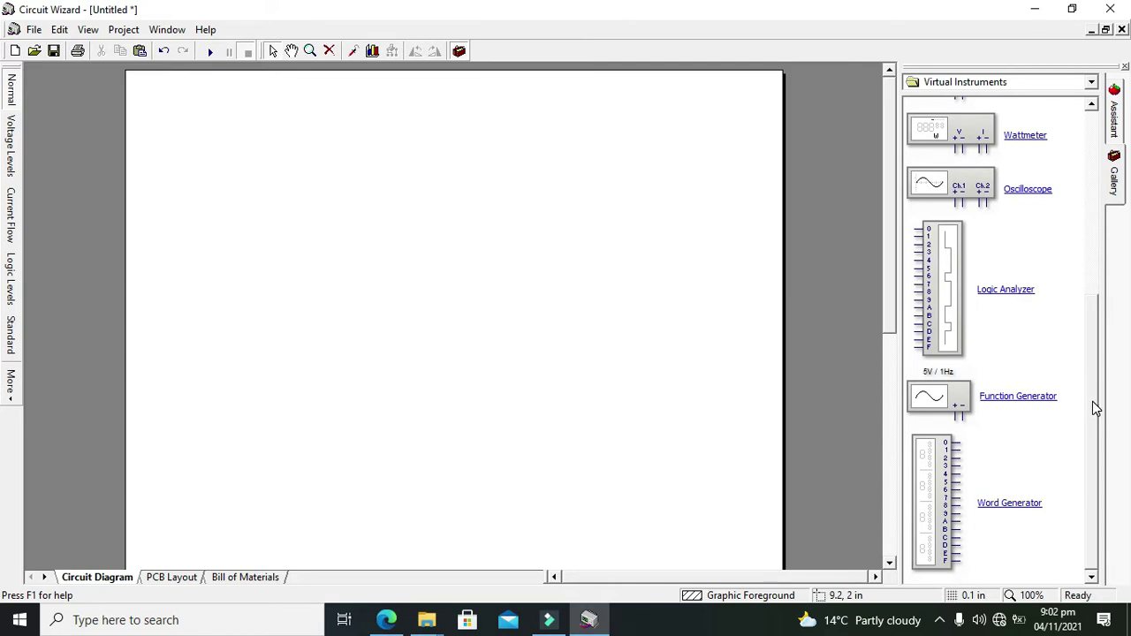
drag(1094, 408, 1094, 395)
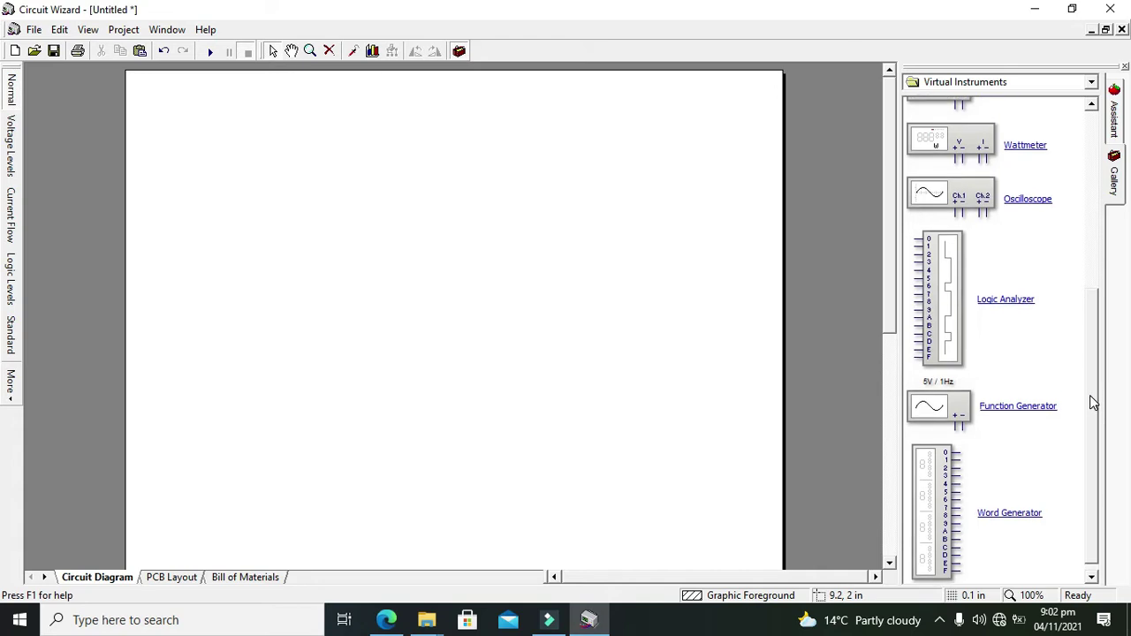
drag(1093, 411, 1098, 332)
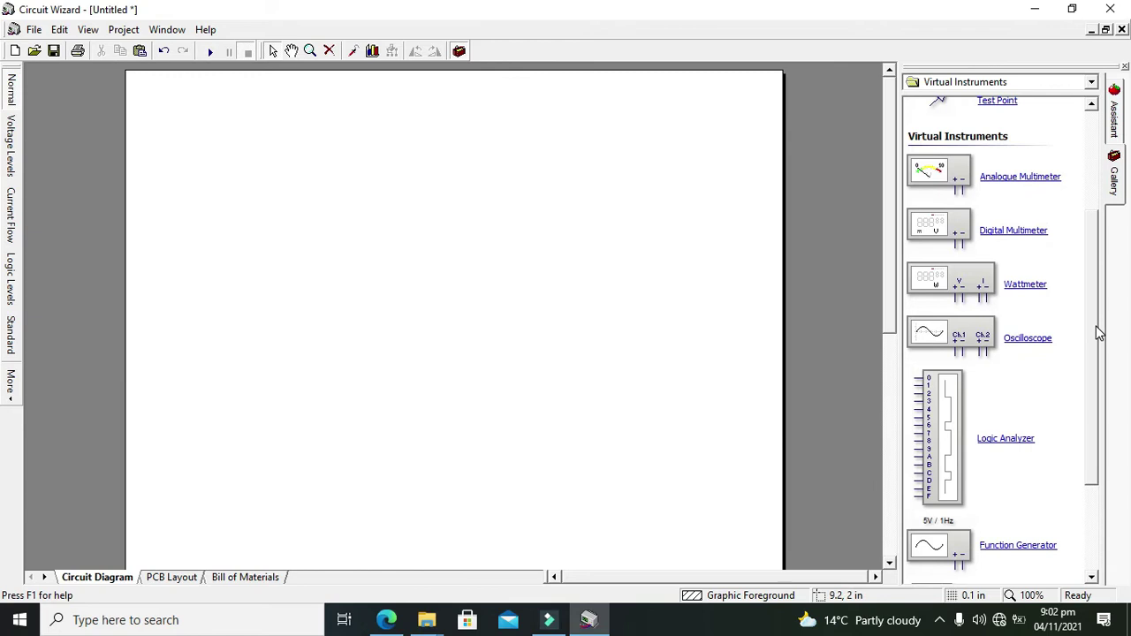
scroll(1094, 318, up, 3)
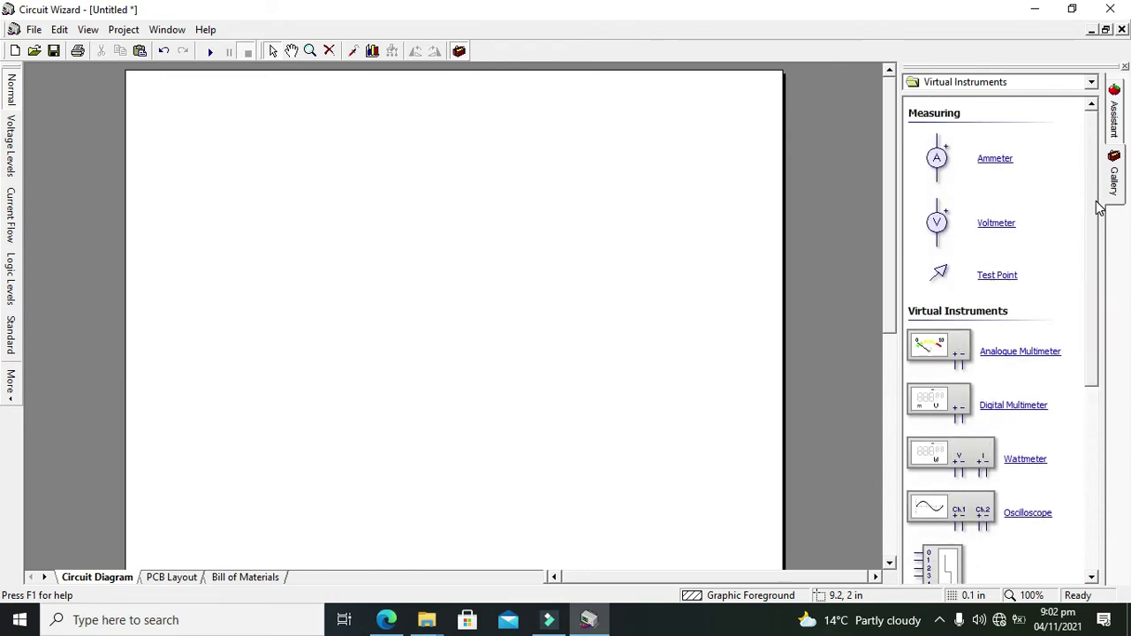
click(1051, 83)
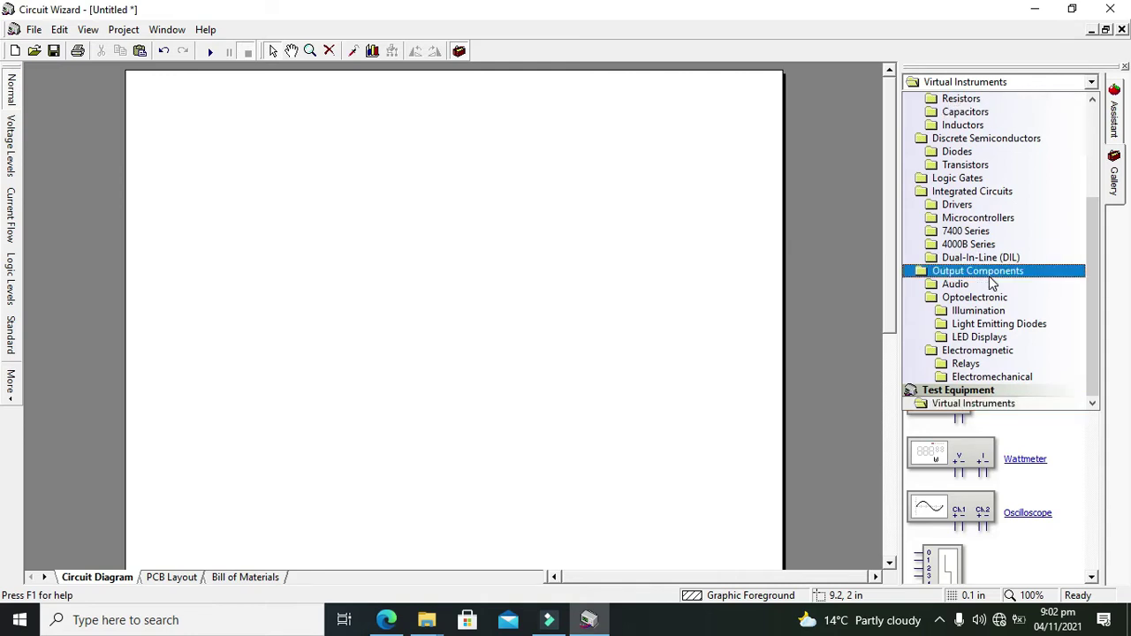
click(965, 405)
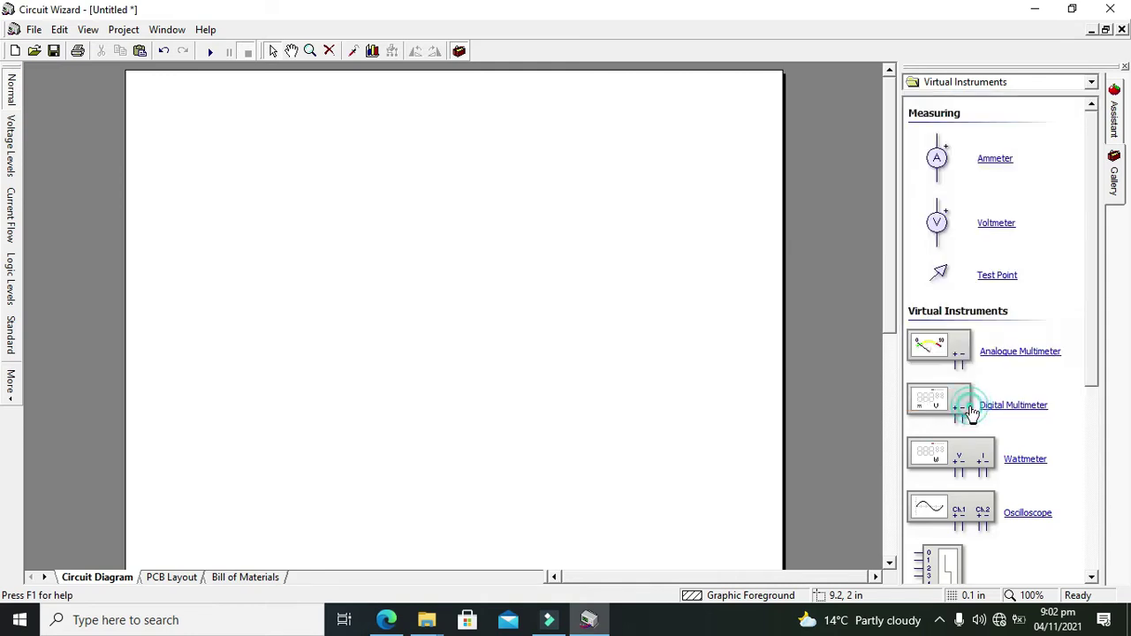
- Place a Function Generator on the diagram, with an Oscilloscope above-right of it
drag(1089, 357, 1093, 521)
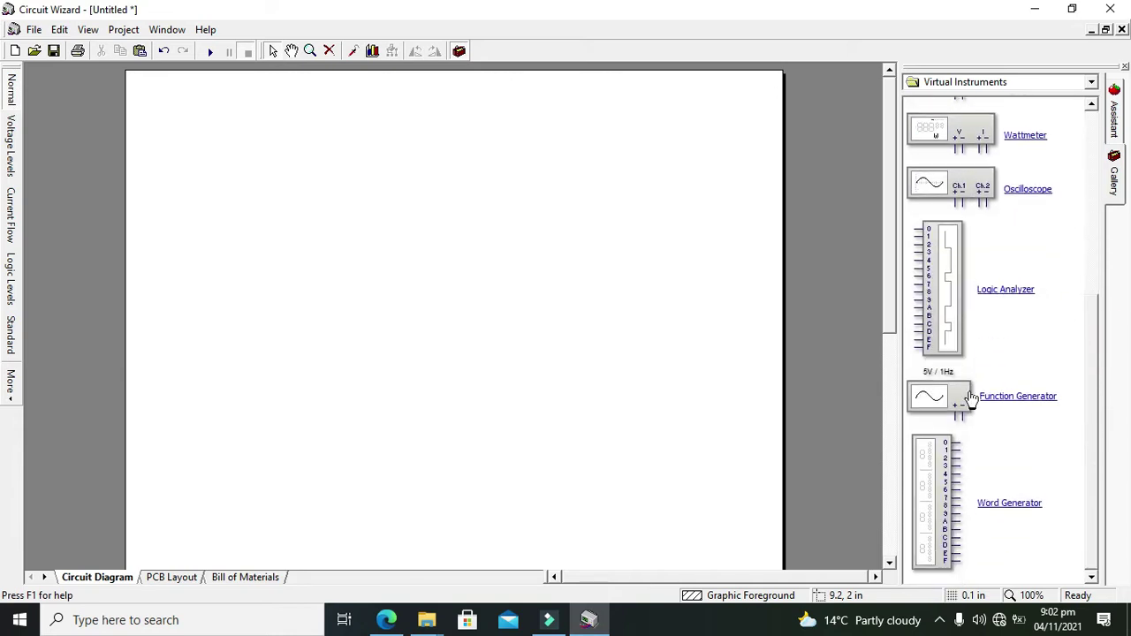
drag(1012, 399, 314, 281)
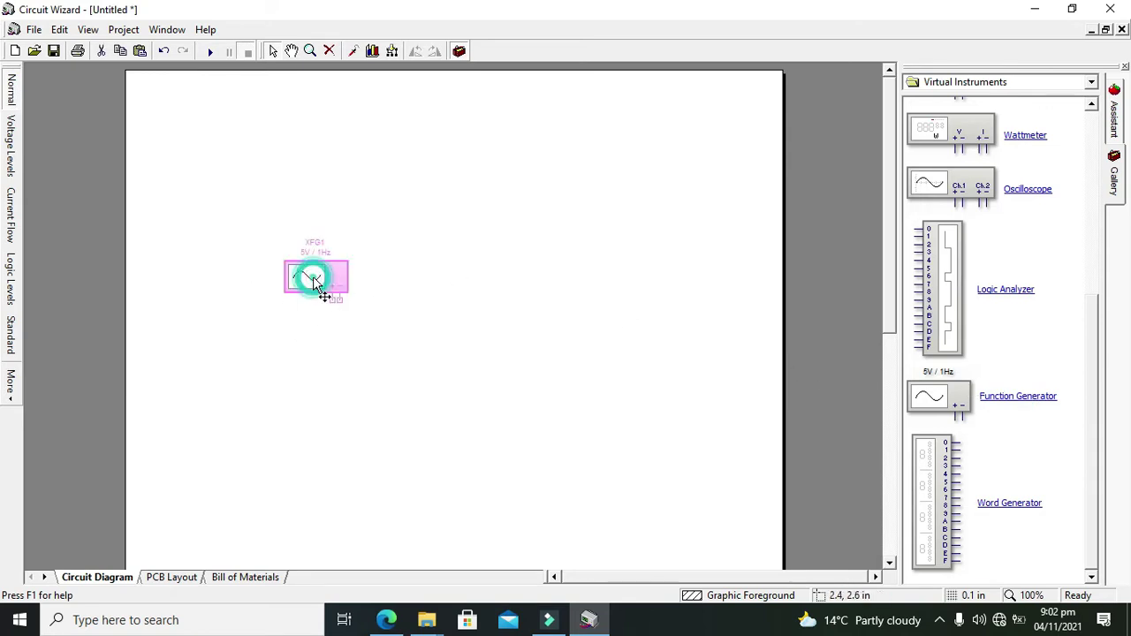
click(335, 357)
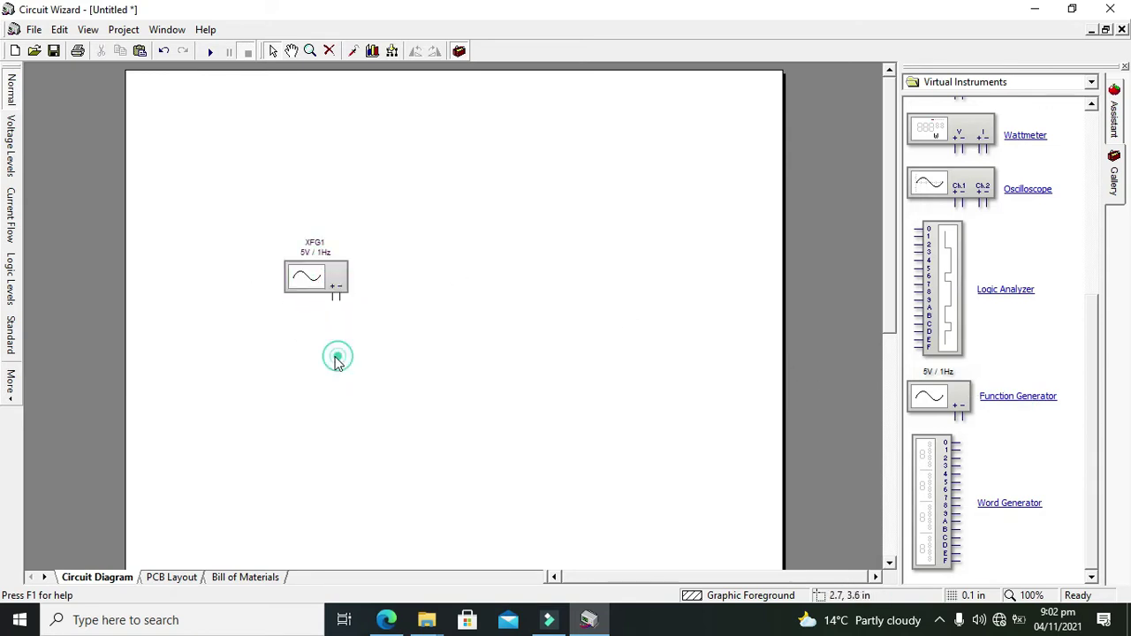
drag(1096, 354, 1089, 248)
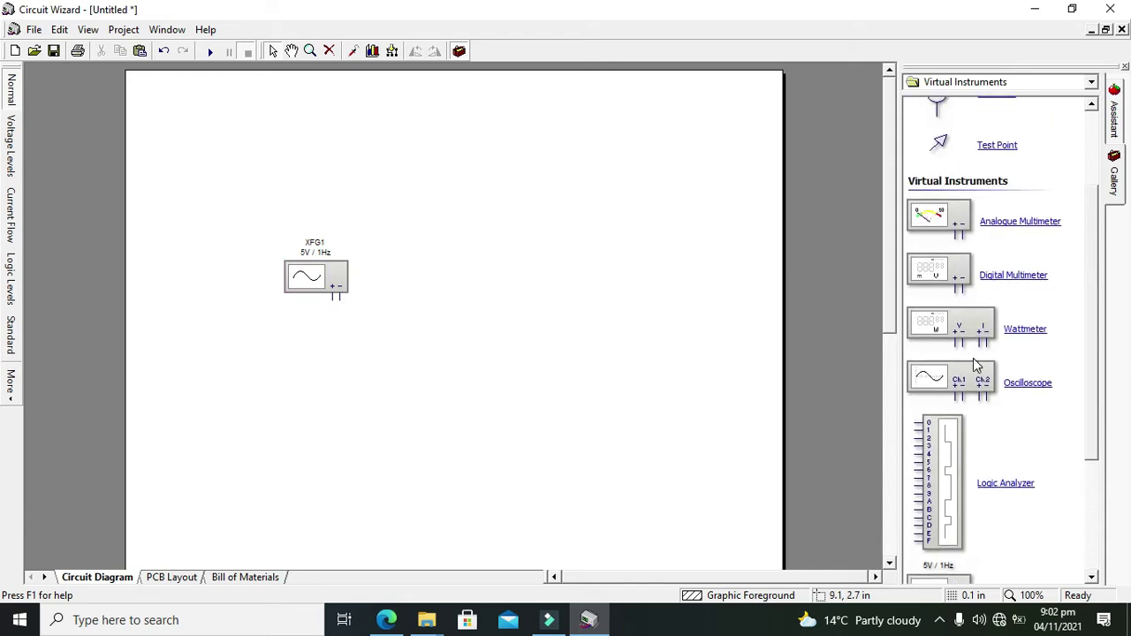
drag(976, 365, 547, 154)
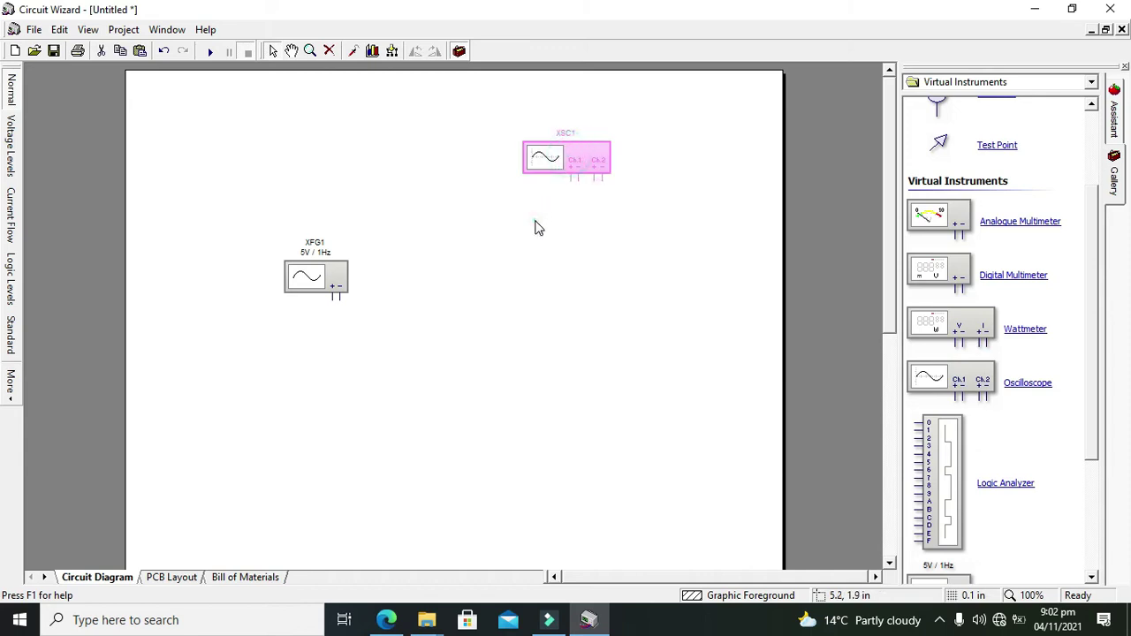
- Wire the oscilloscope's Ch.1 + input to XFG1's + terminal, bending below the generator
click(535, 228)
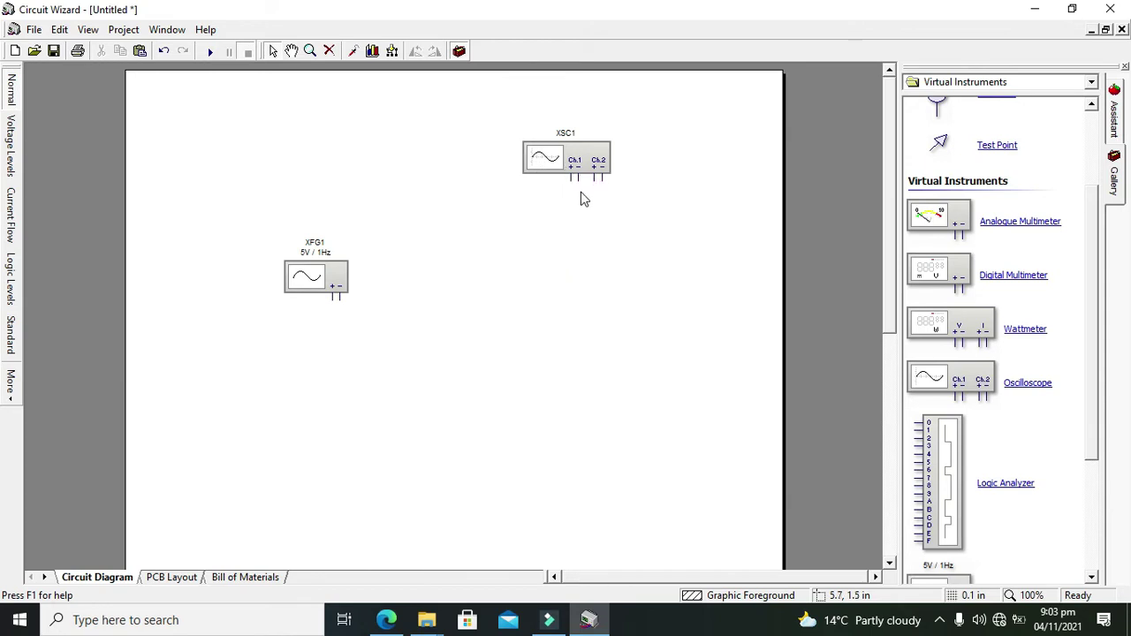
click(307, 285)
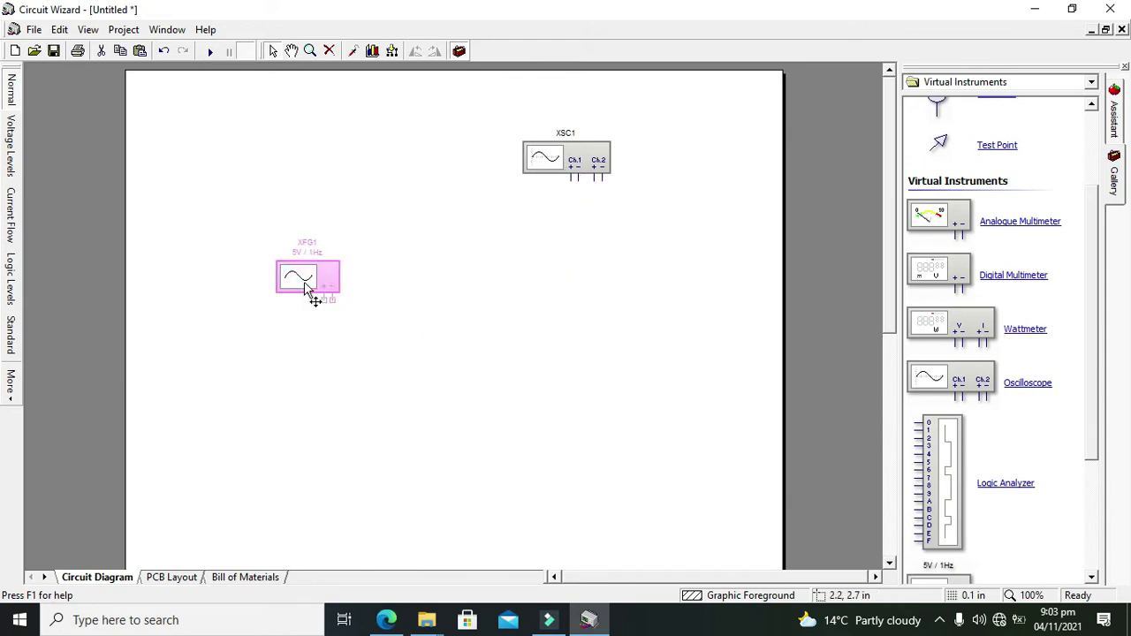
click(467, 263)
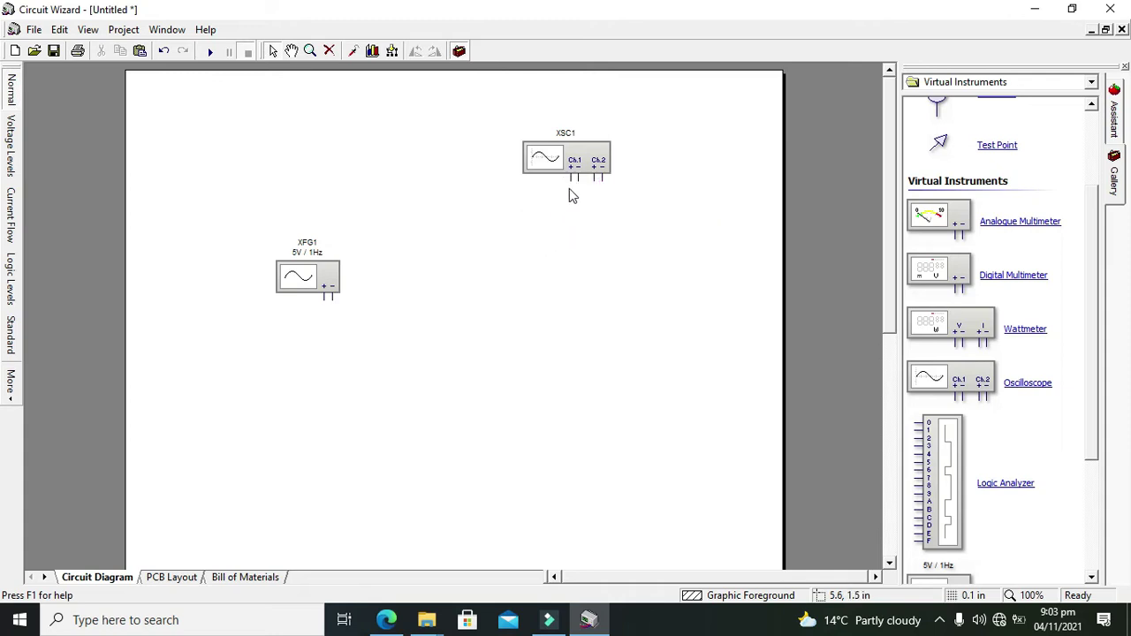
drag(571, 178, 321, 351)
click(321, 349)
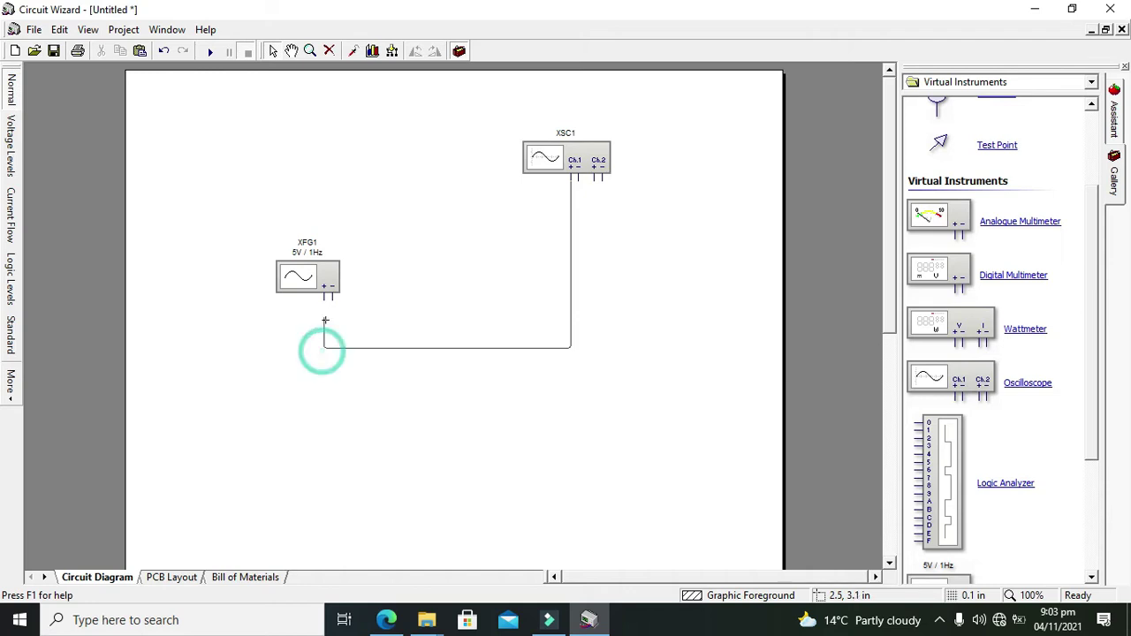
click(324, 301)
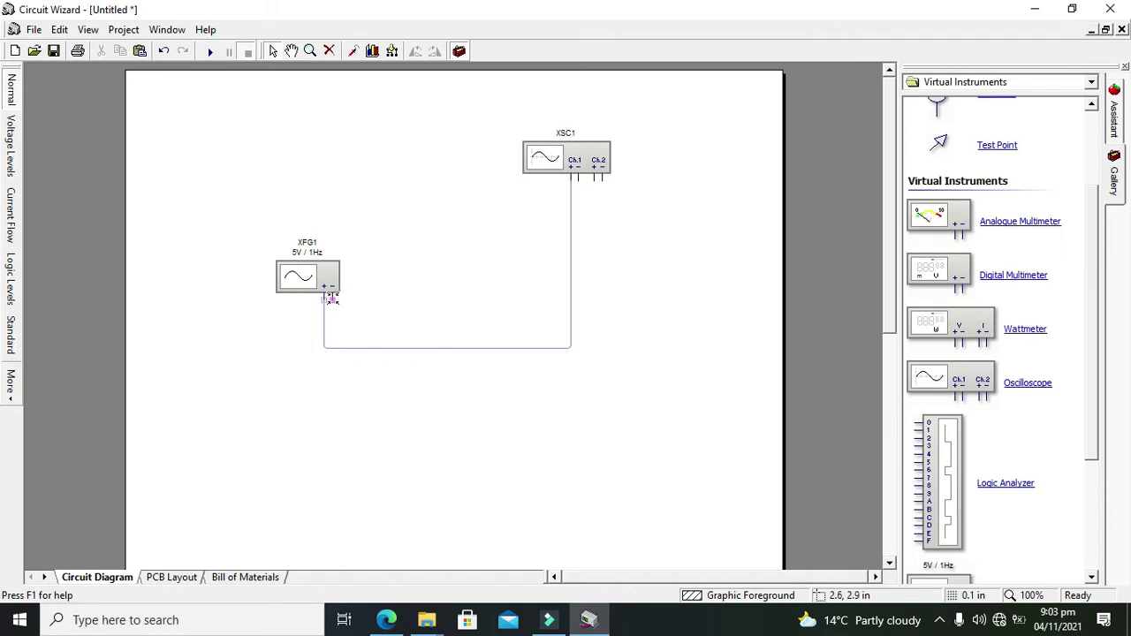
- Wire XFG1's − terminal to Ch.1 −, then nudge the vertical wire segment left
drag(331, 299, 544, 323)
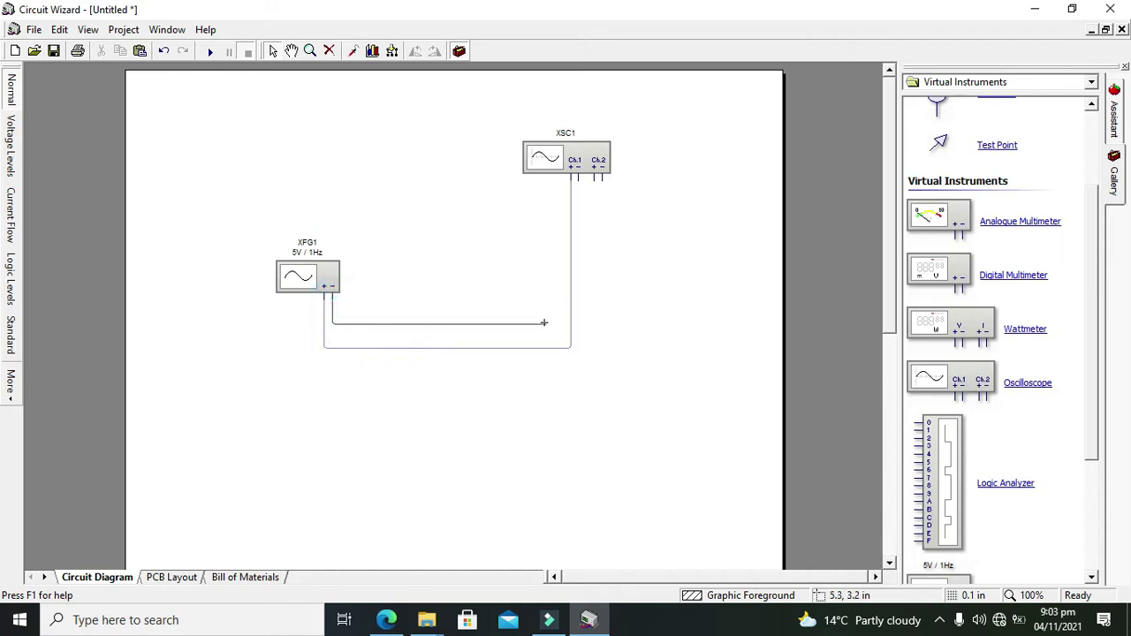
click(585, 325)
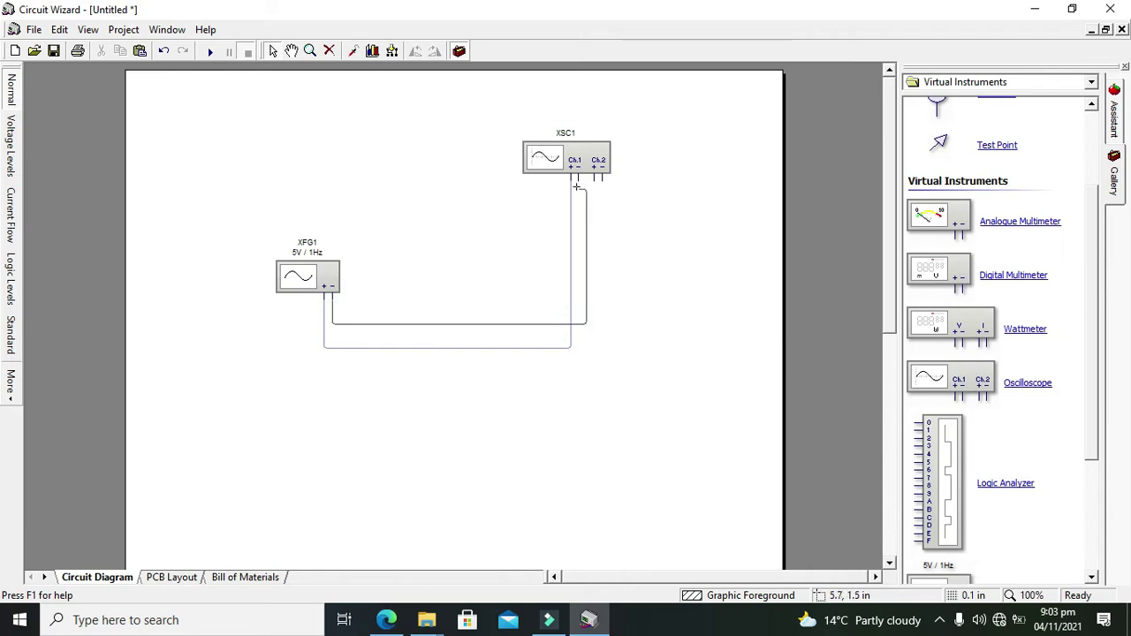
click(577, 186)
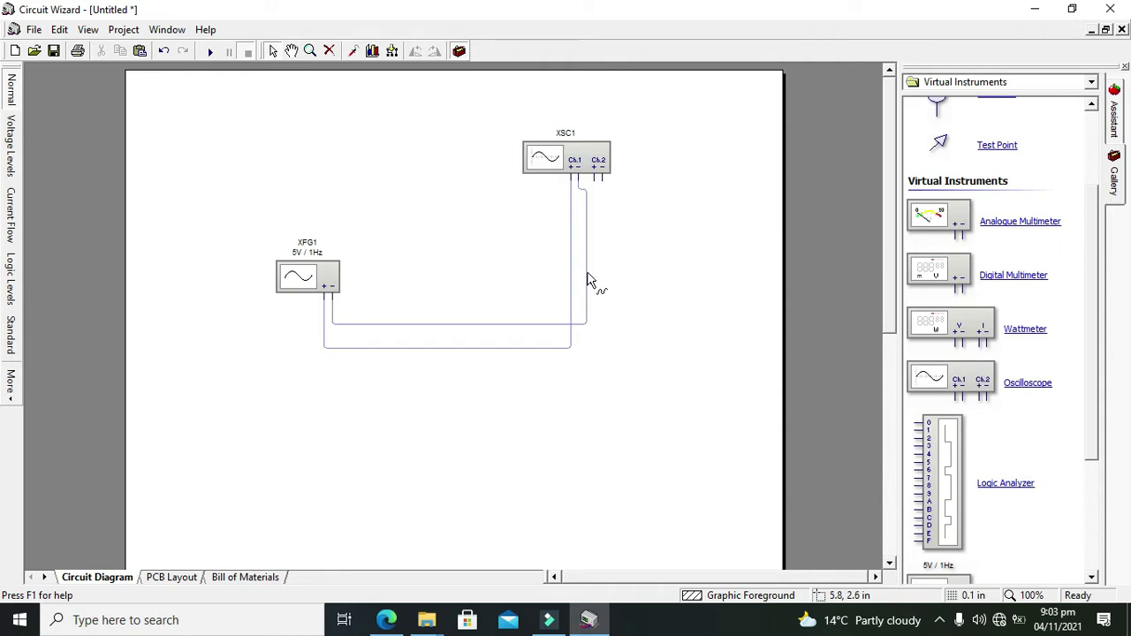
drag(586, 274, 578, 272)
click(621, 268)
- Try the square, triangle and noise outputs, then set XFG1 to a 10 Hz sine wave
double_click(314, 282)
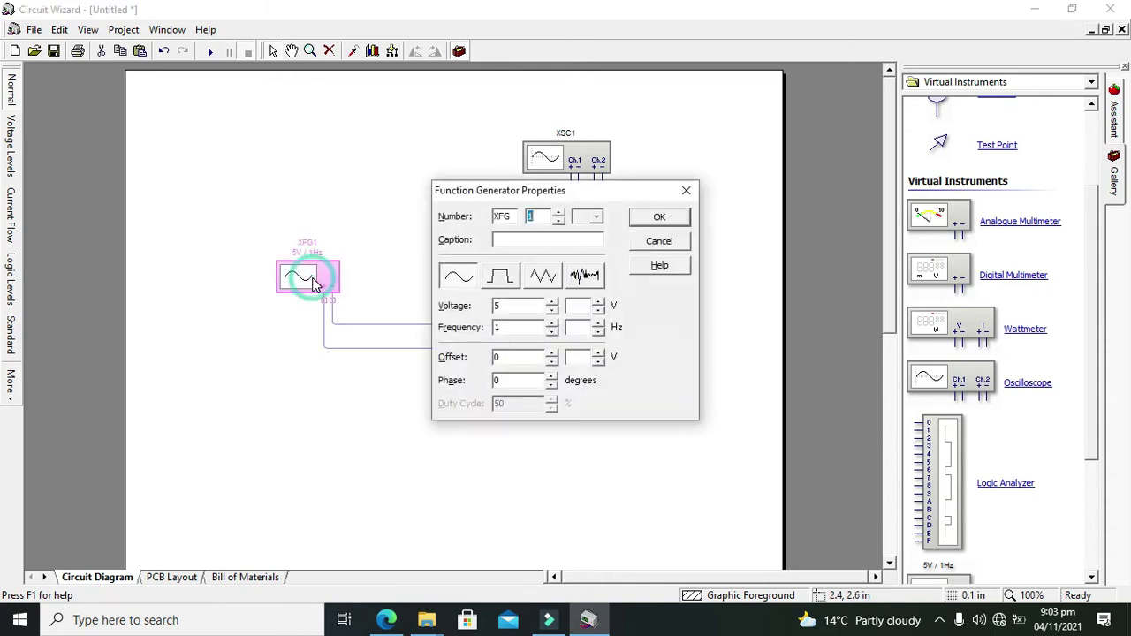
drag(567, 192, 550, 277)
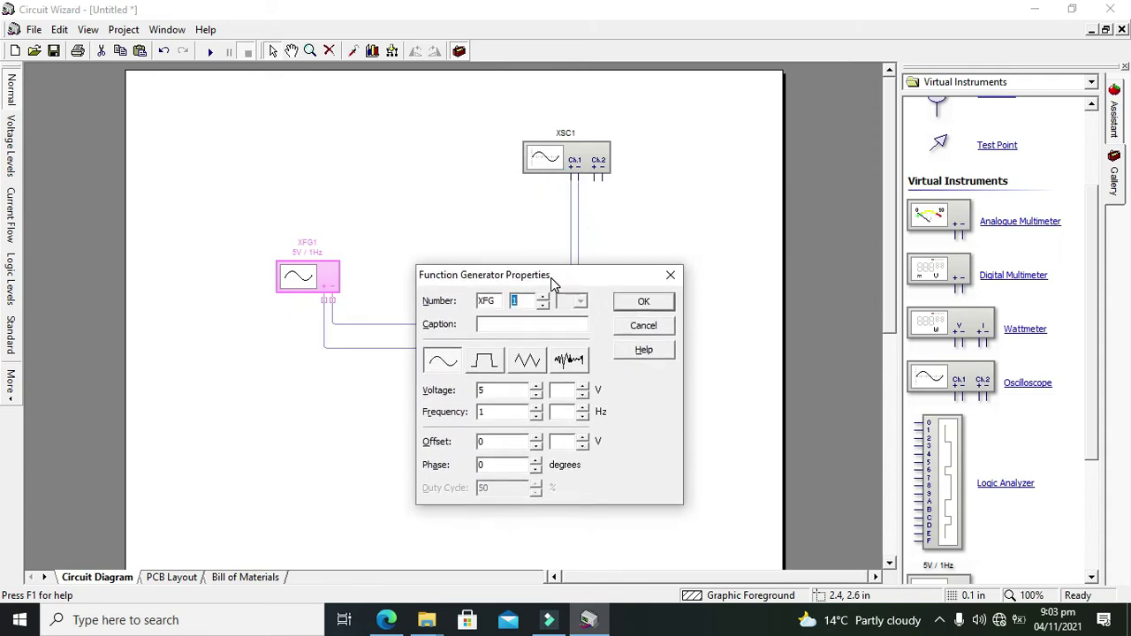
click(536, 407)
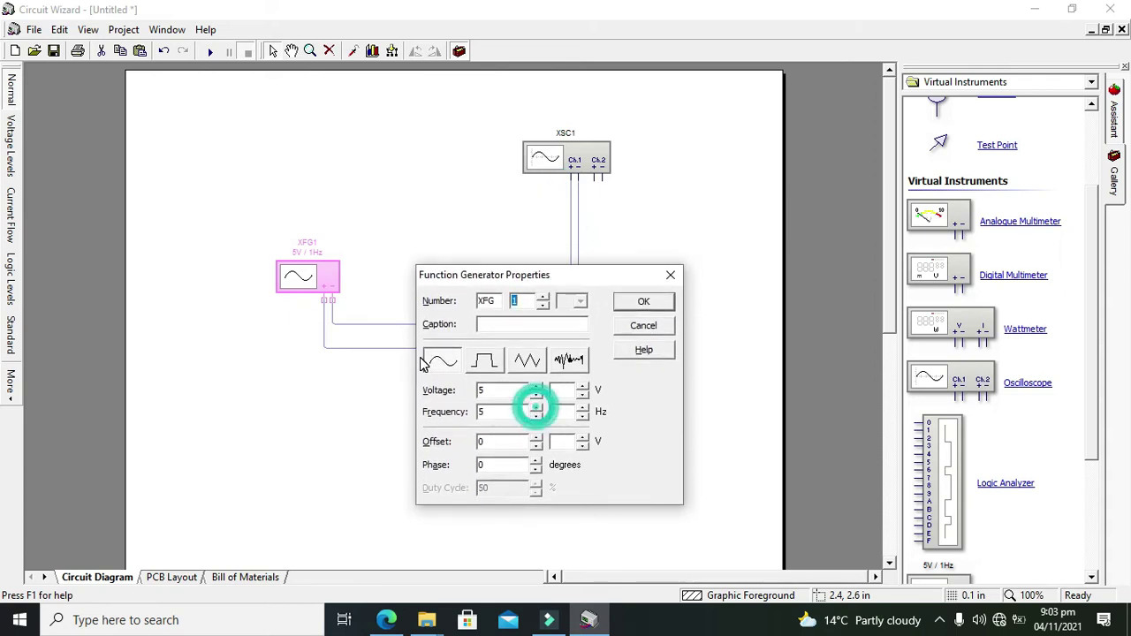
click(483, 360)
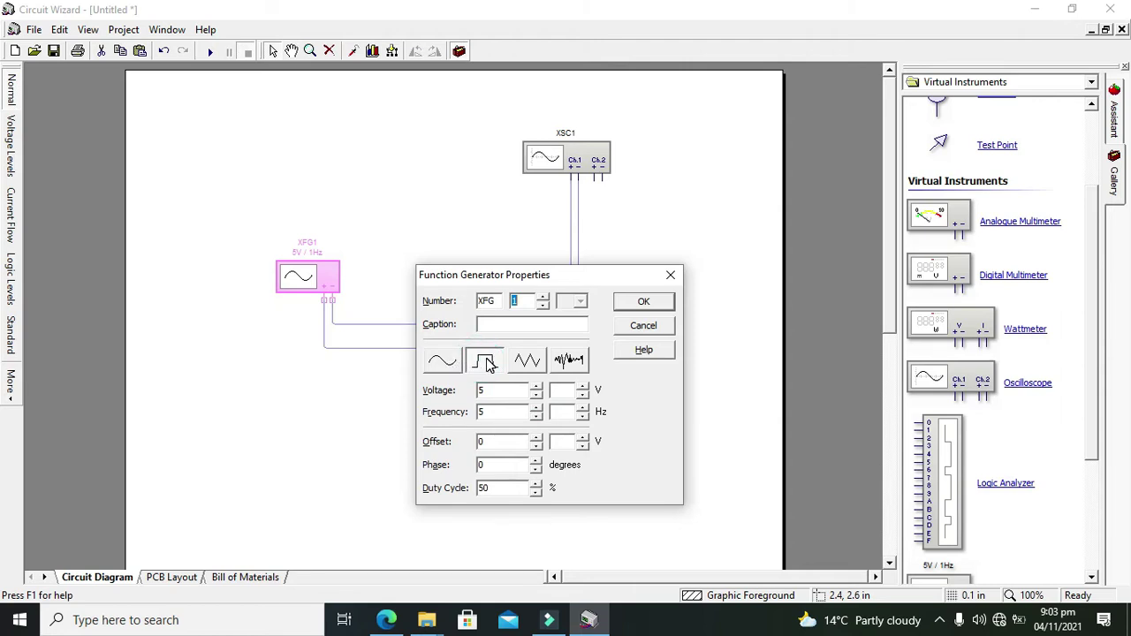
click(528, 360)
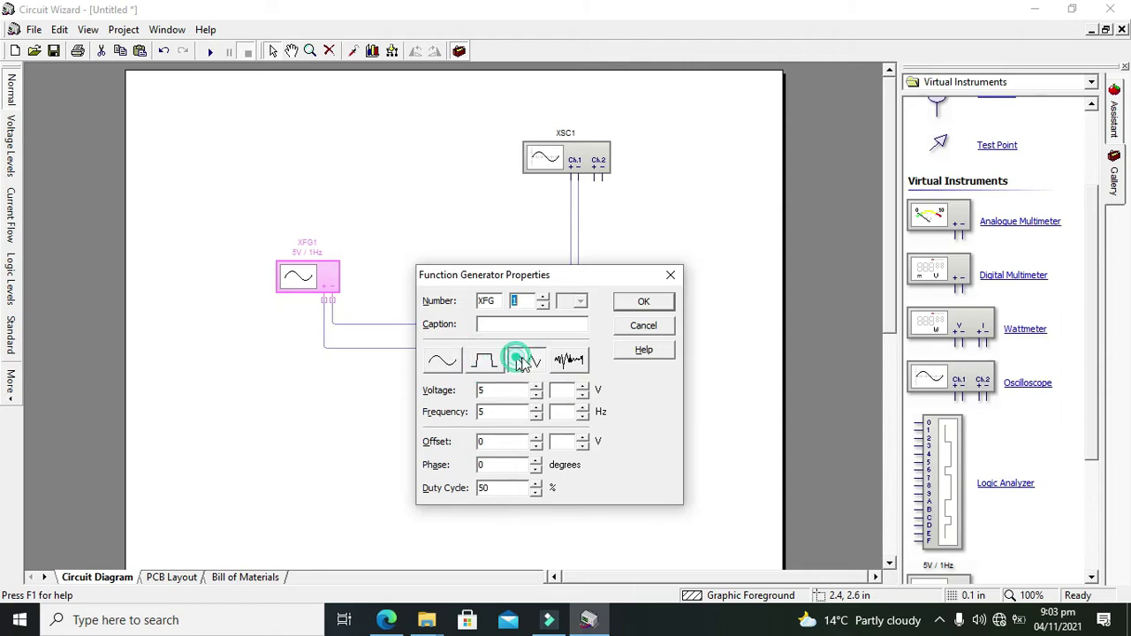
click(568, 362)
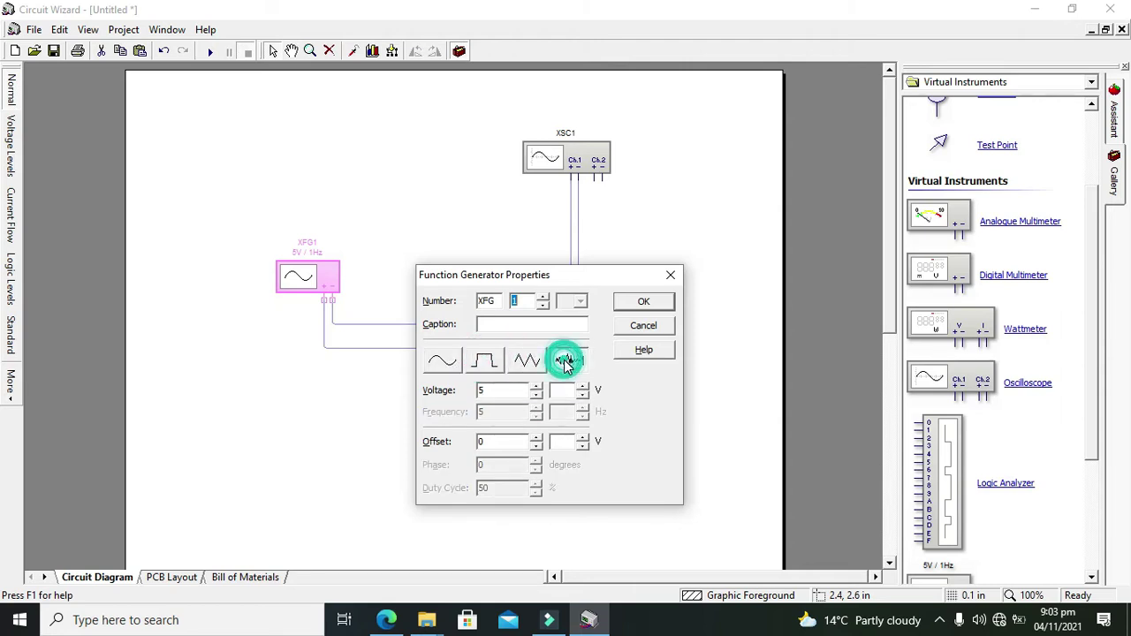
click(451, 364)
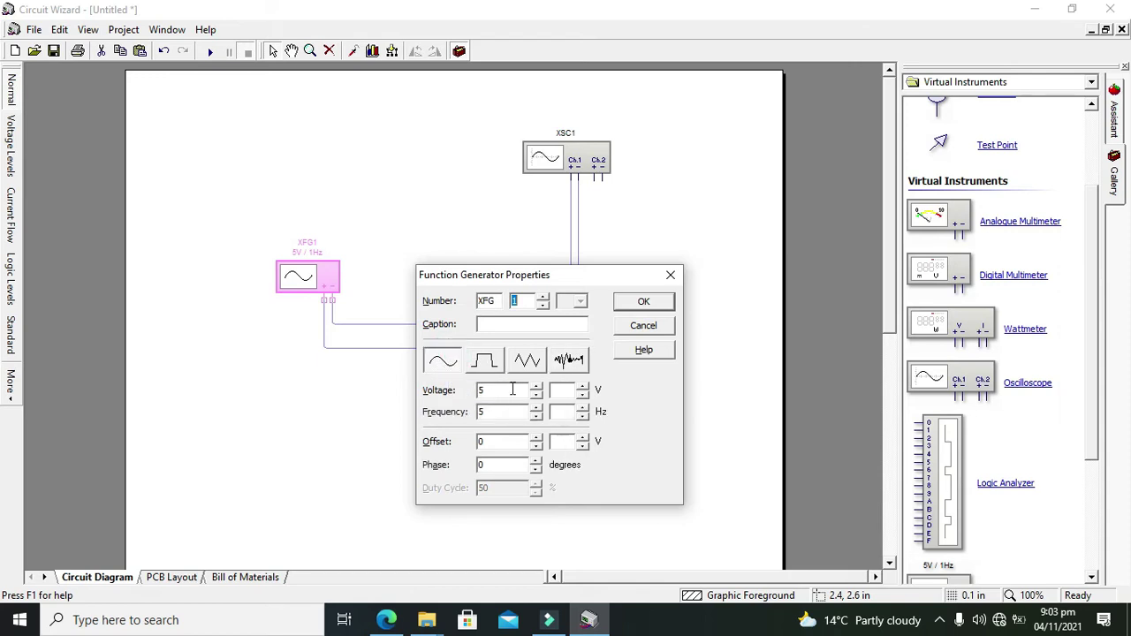
double_click(491, 416)
click(644, 303)
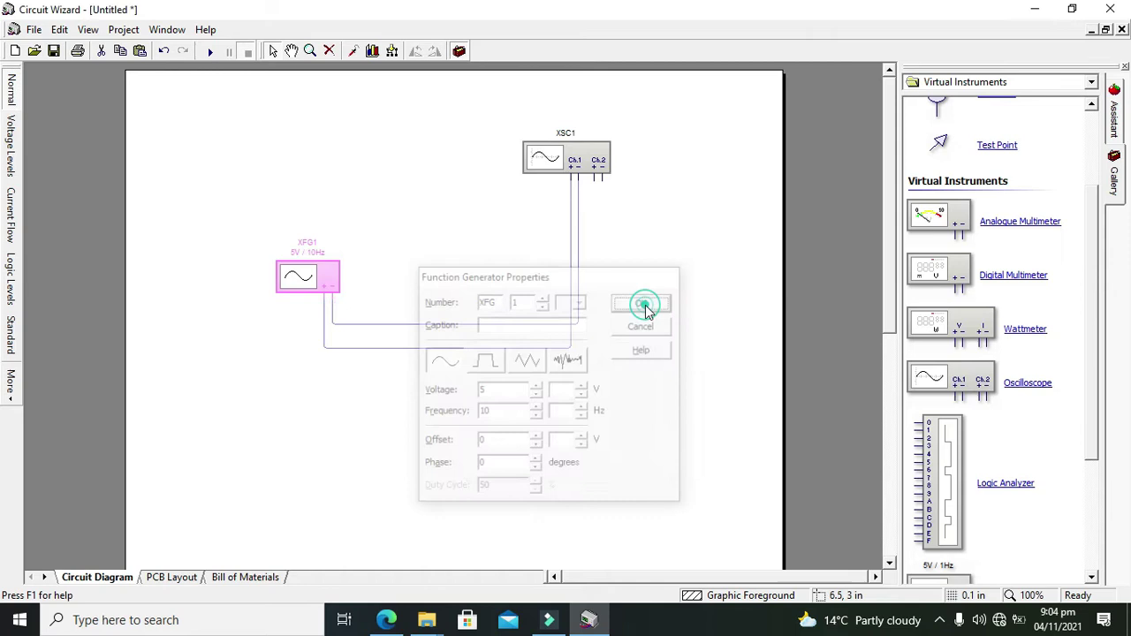
- Add a Graph of XSC1, enlarge and widen it, and place it below the circuit
right_click(566, 152)
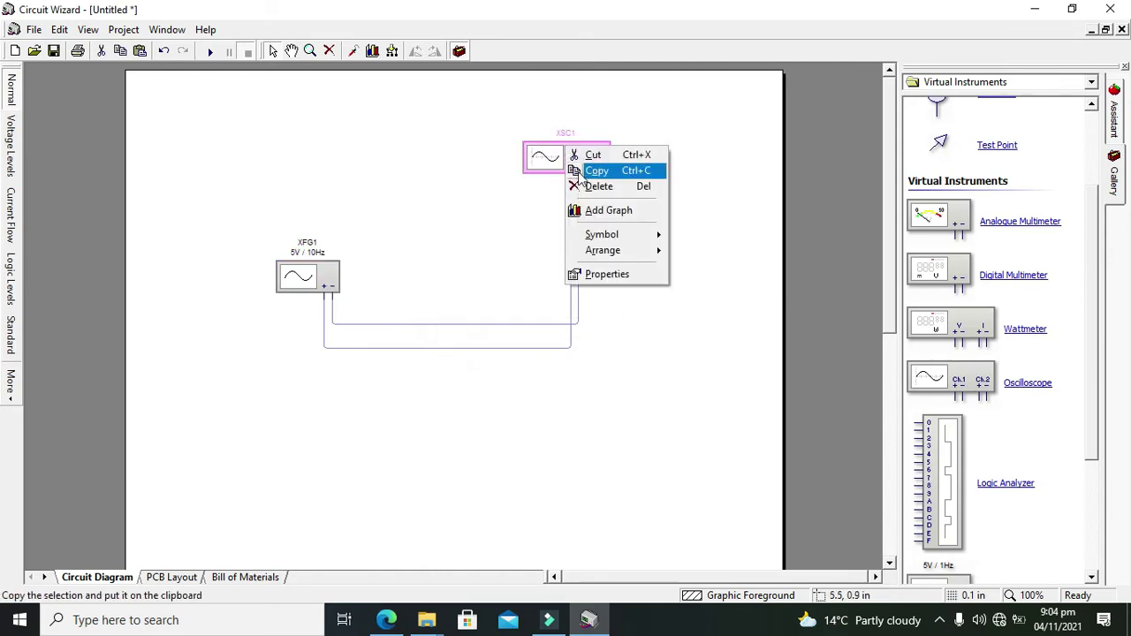
click(614, 213)
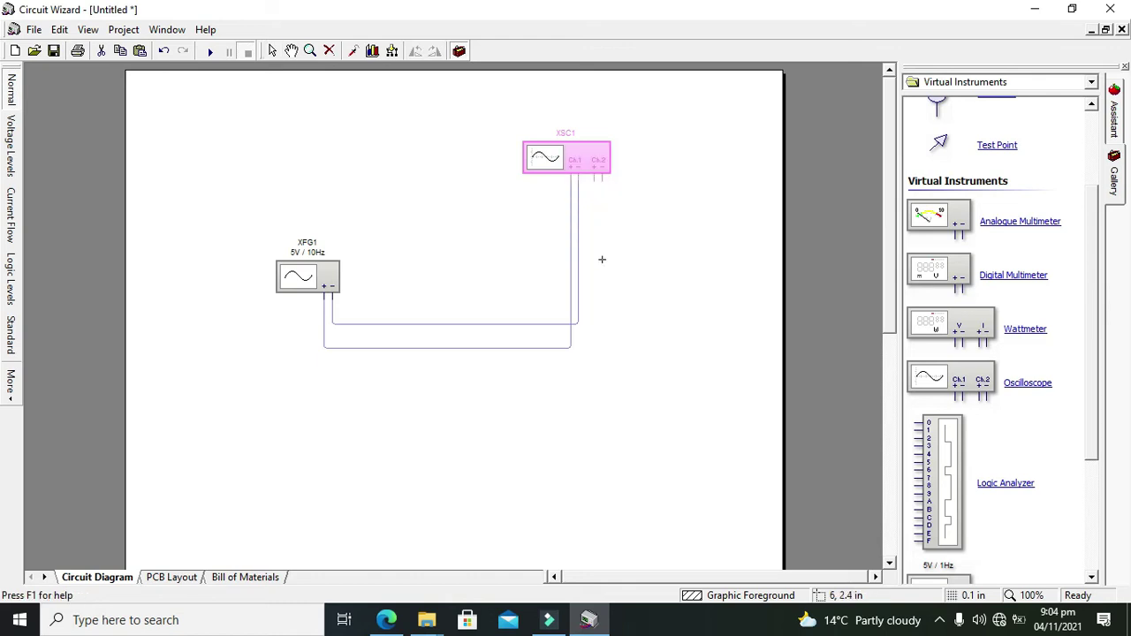
click(591, 221)
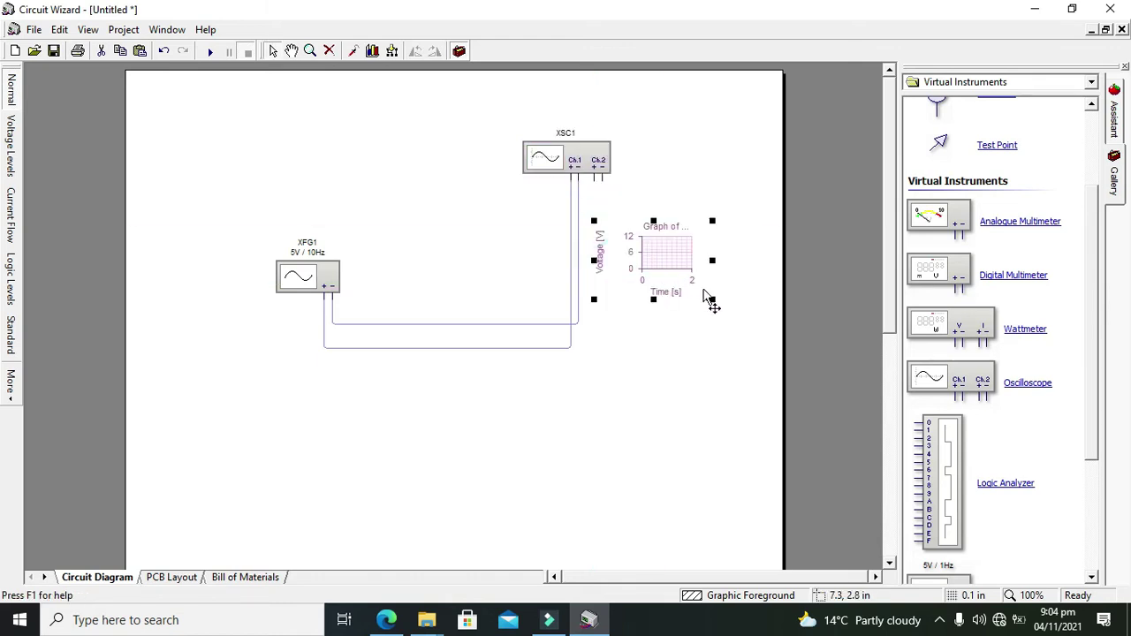
drag(712, 298, 800, 405)
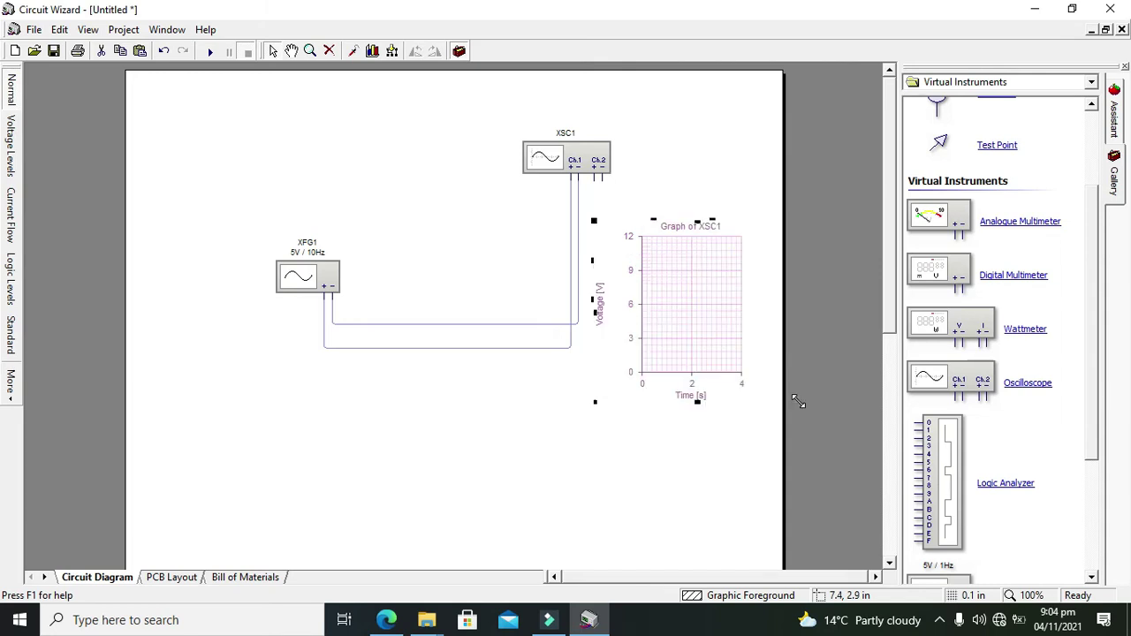
drag(596, 311, 468, 318)
drag(651, 303, 651, 469)
click(664, 331)
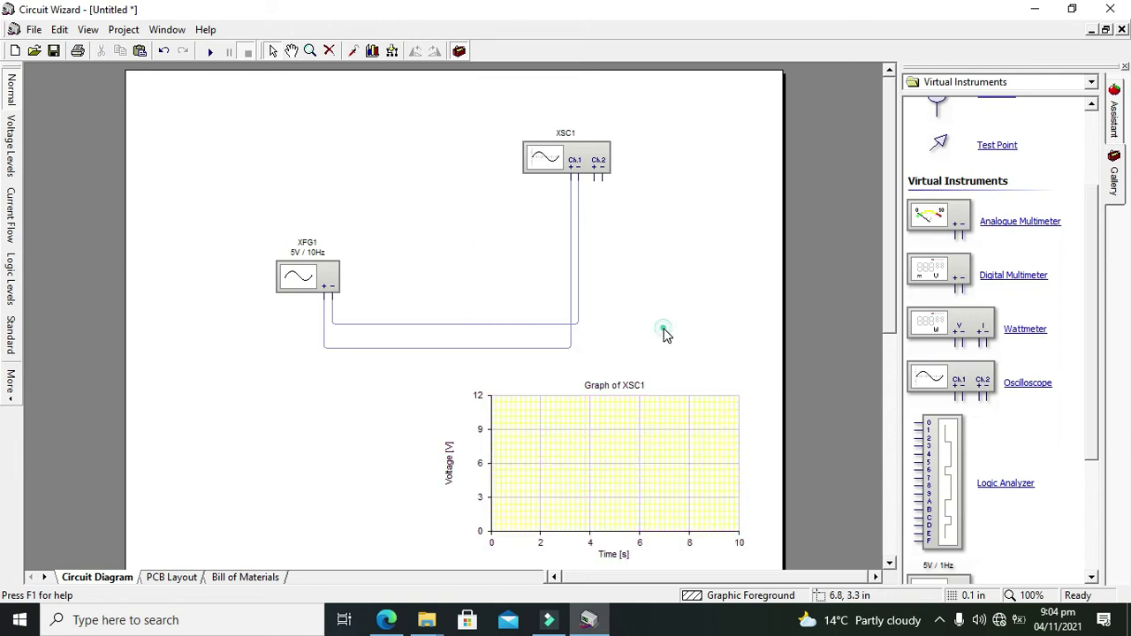
- Move the oscilloscope to the right and run the simulation
drag(560, 157, 724, 262)
click(535, 202)
click(579, 235)
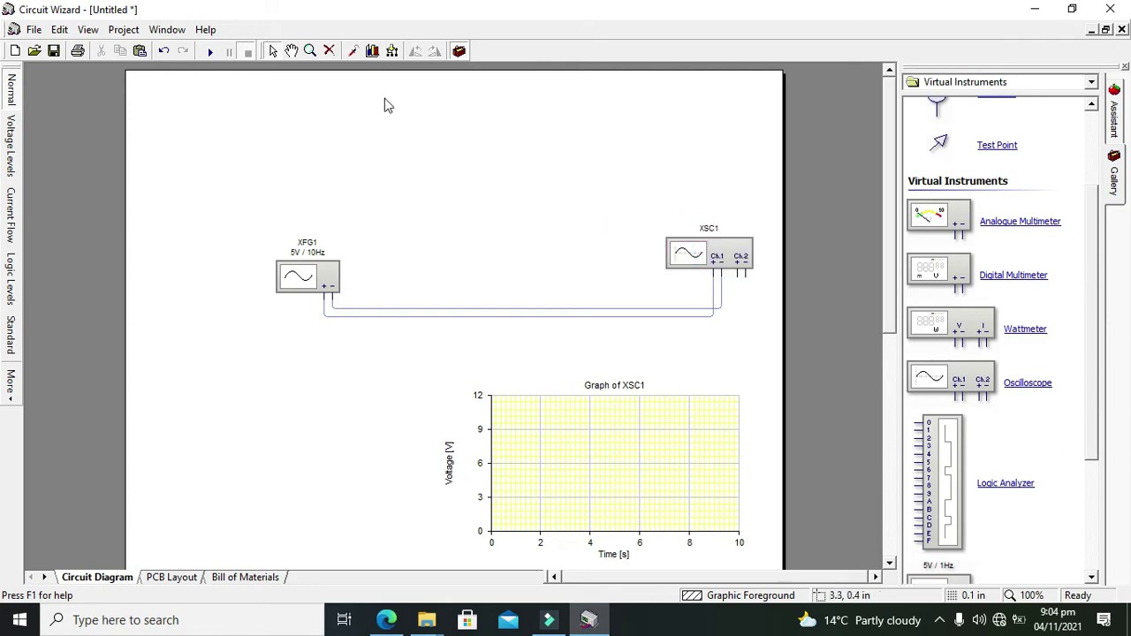
click(210, 51)
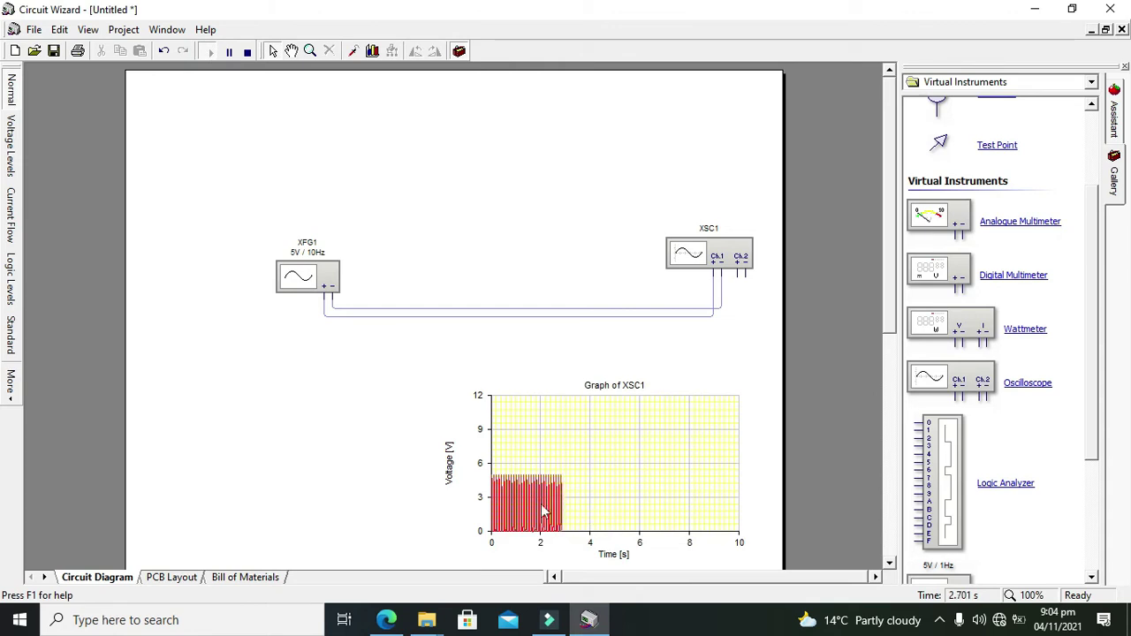
- Raise the graph's Time to 18 s per division, then stop and restart the simulation
double_click(574, 508)
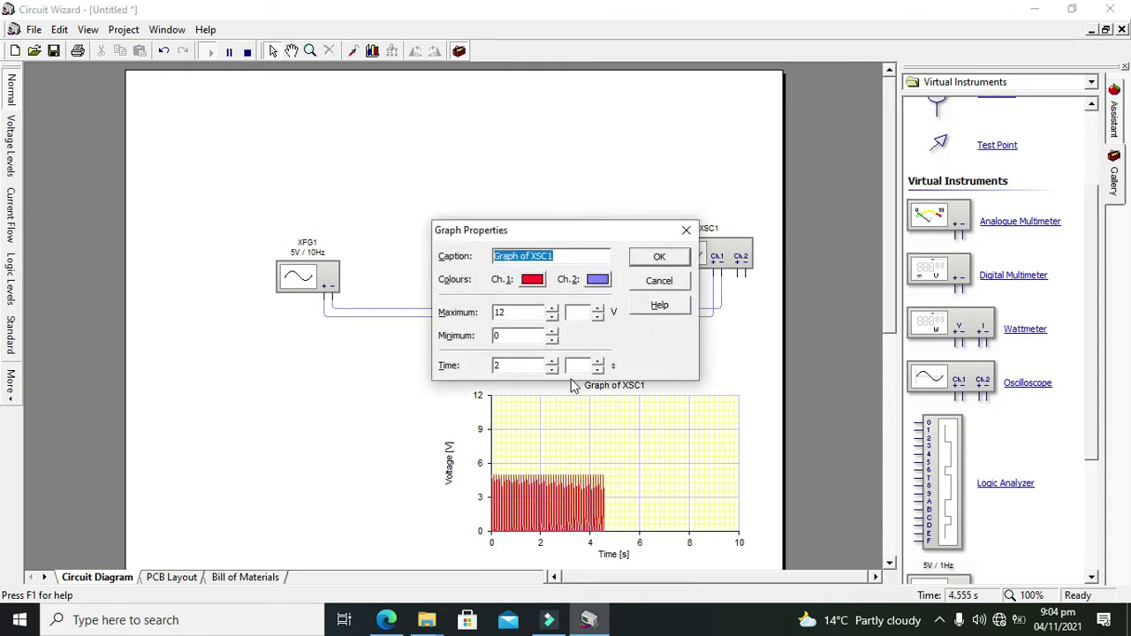
click(552, 362)
click(553, 363)
click(552, 363)
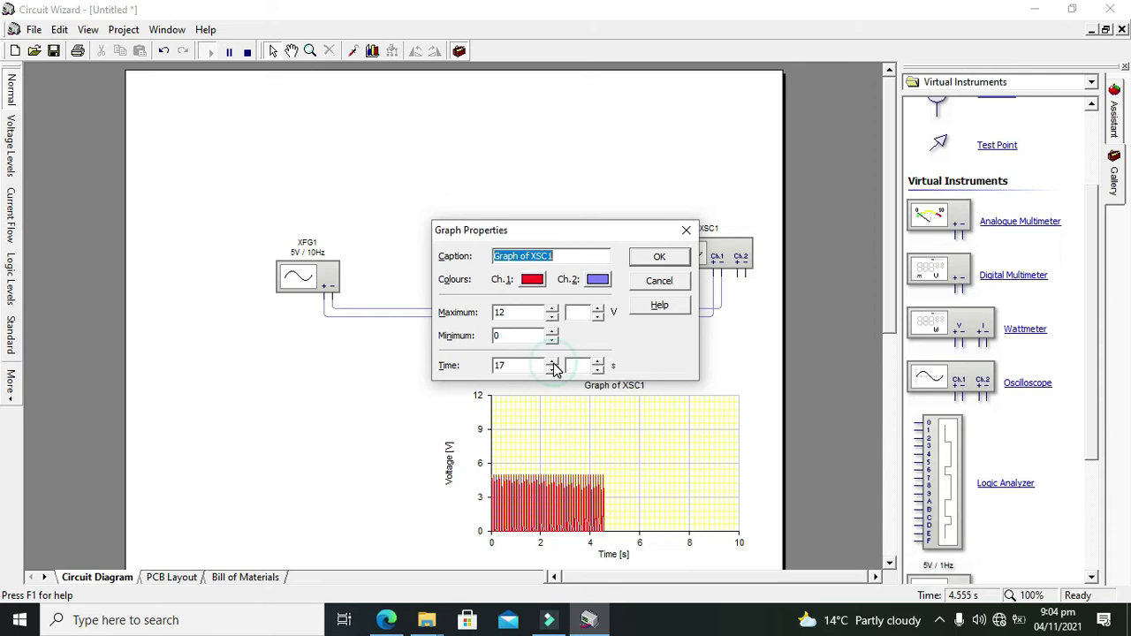
click(552, 362)
click(658, 255)
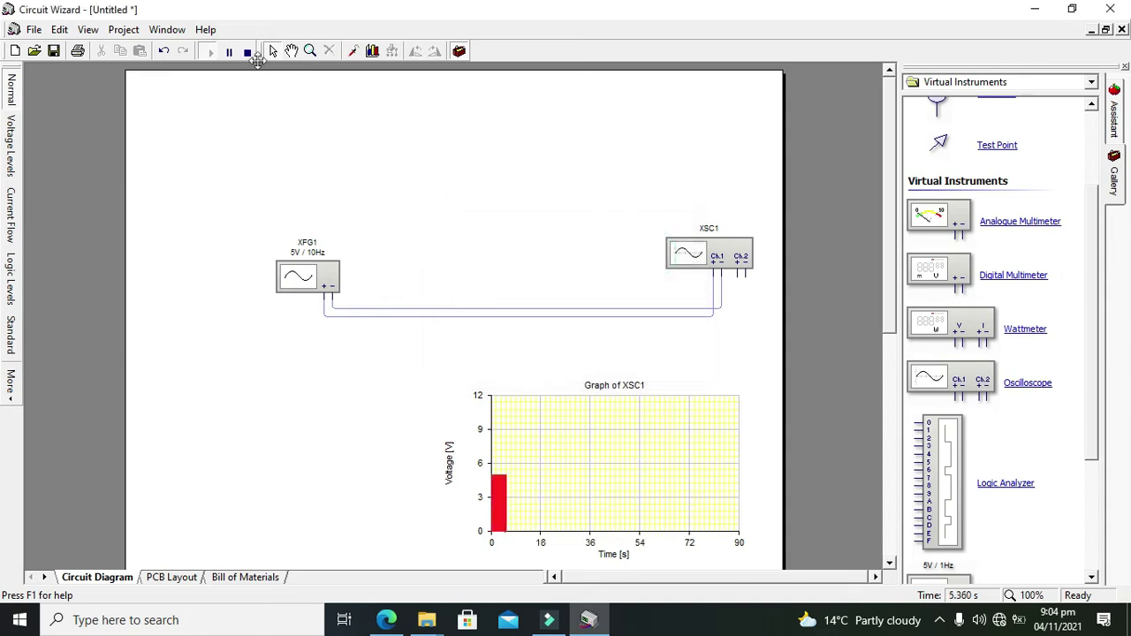
click(244, 50)
click(210, 51)
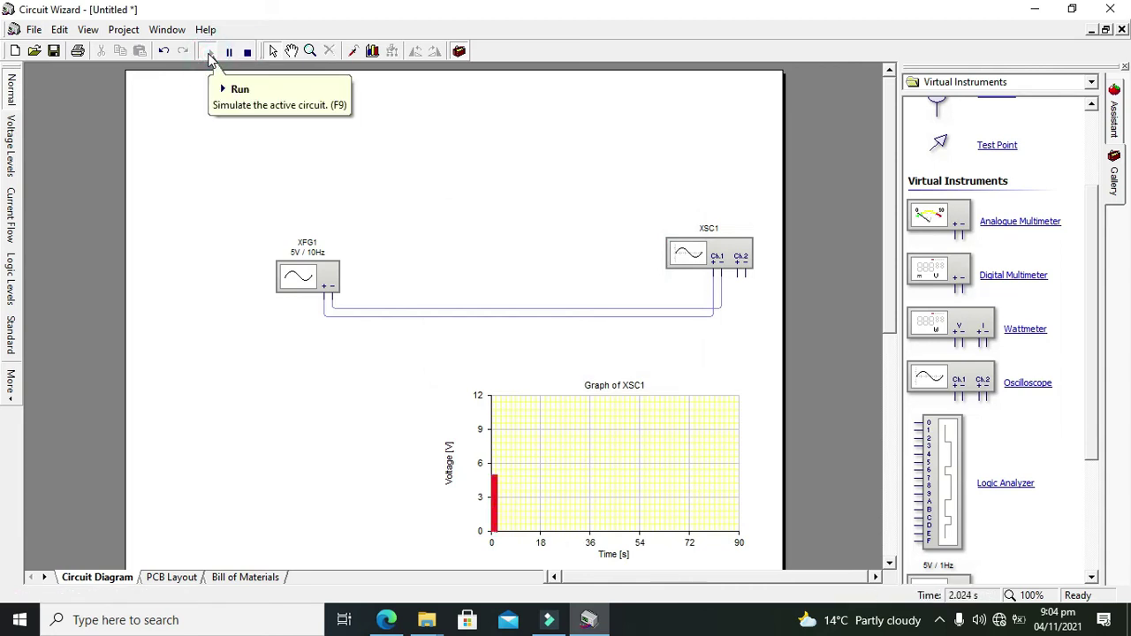
- Stop the simulation and set the graph's Time to 1 ms per division
click(247, 51)
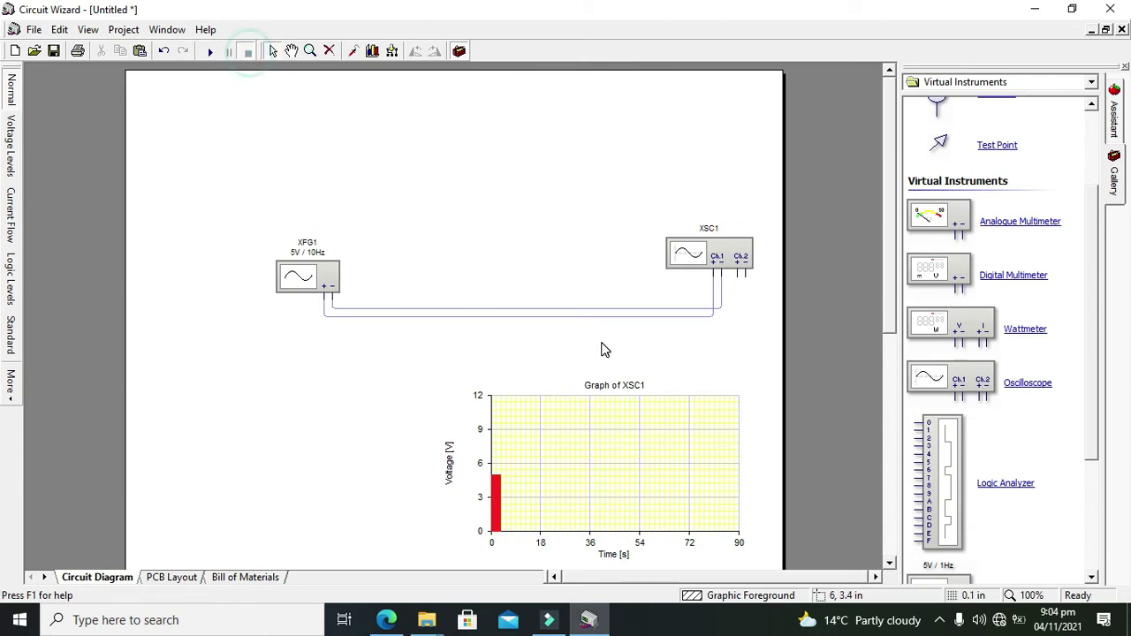
double_click(710, 256)
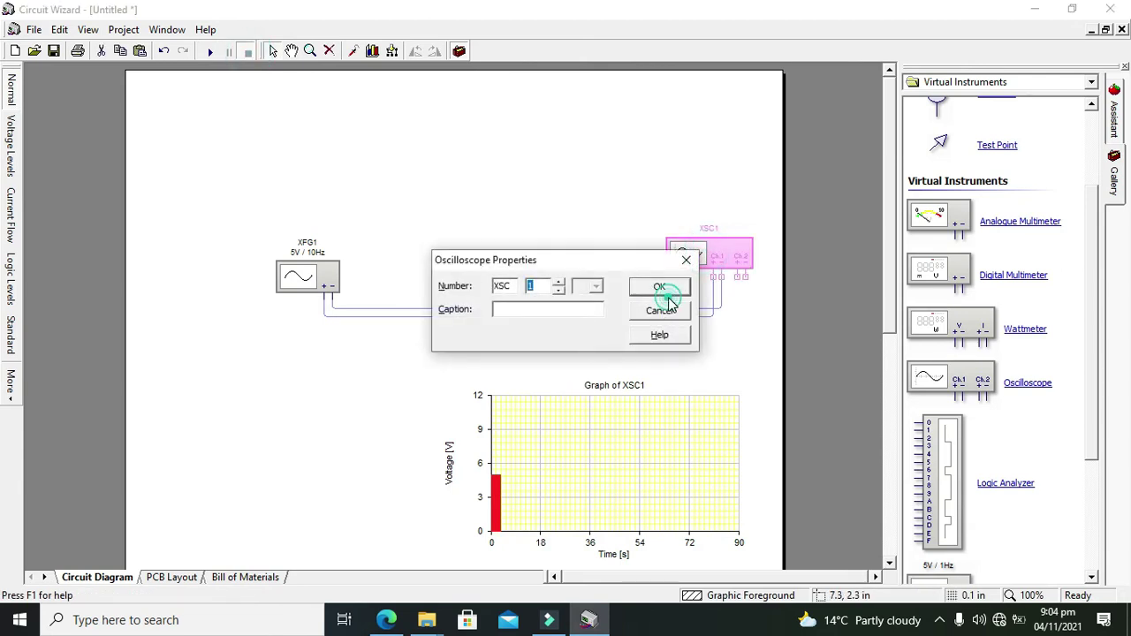
click(686, 260)
click(591, 457)
double_click(591, 457)
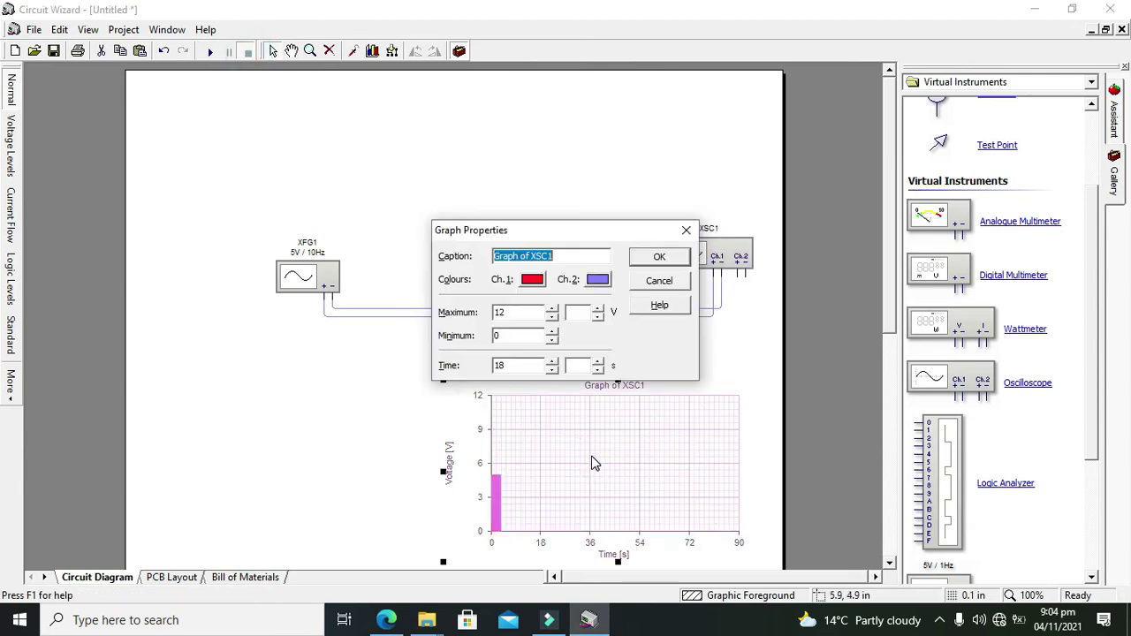
click(551, 369)
click(552, 370)
click(551, 369)
click(597, 370)
click(598, 371)
click(598, 362)
click(598, 363)
click(598, 366)
click(659, 256)
- Run the simulation briefly at the 1 ms time base, then stop it
click(522, 250)
click(210, 55)
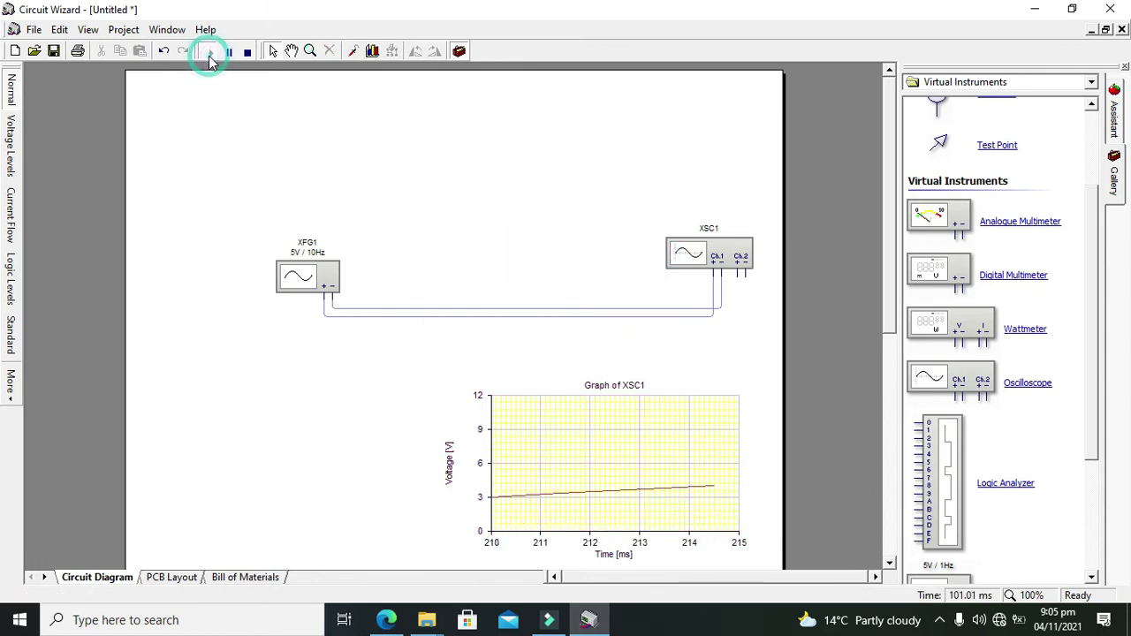
click(634, 485)
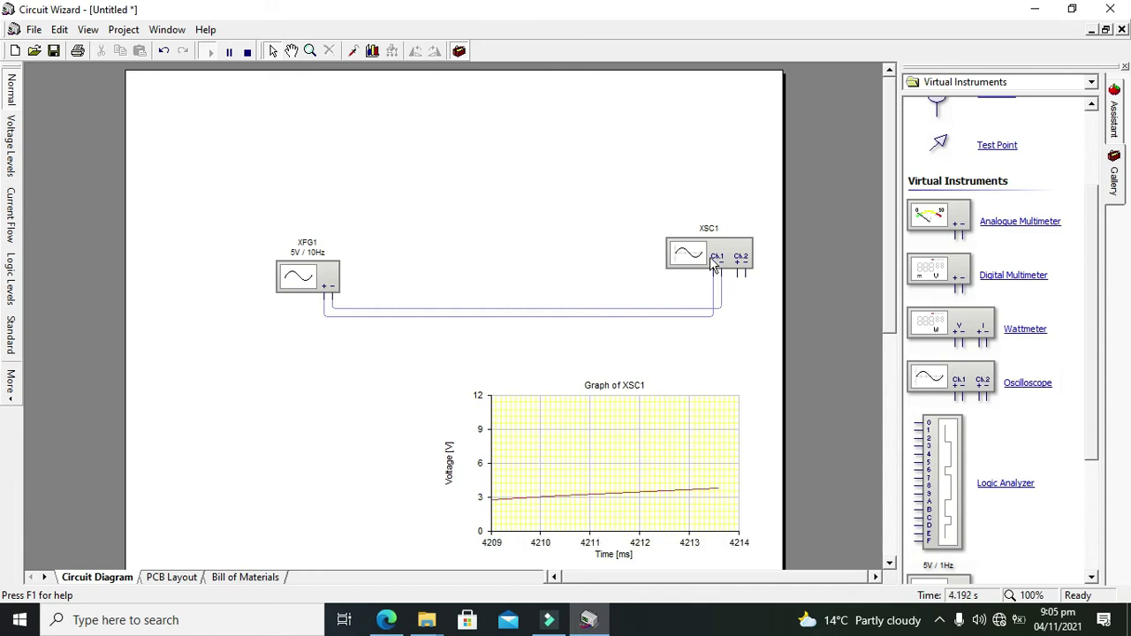
click(250, 52)
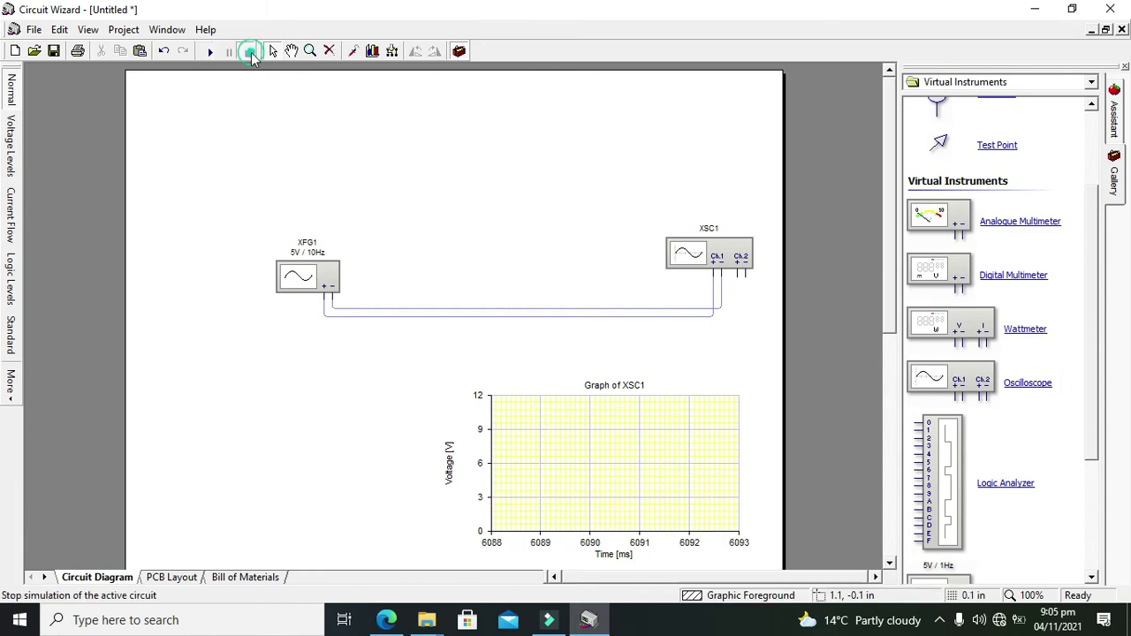
- Set the graph's Time to 100 ms per division and rerun the simulation
double_click(596, 482)
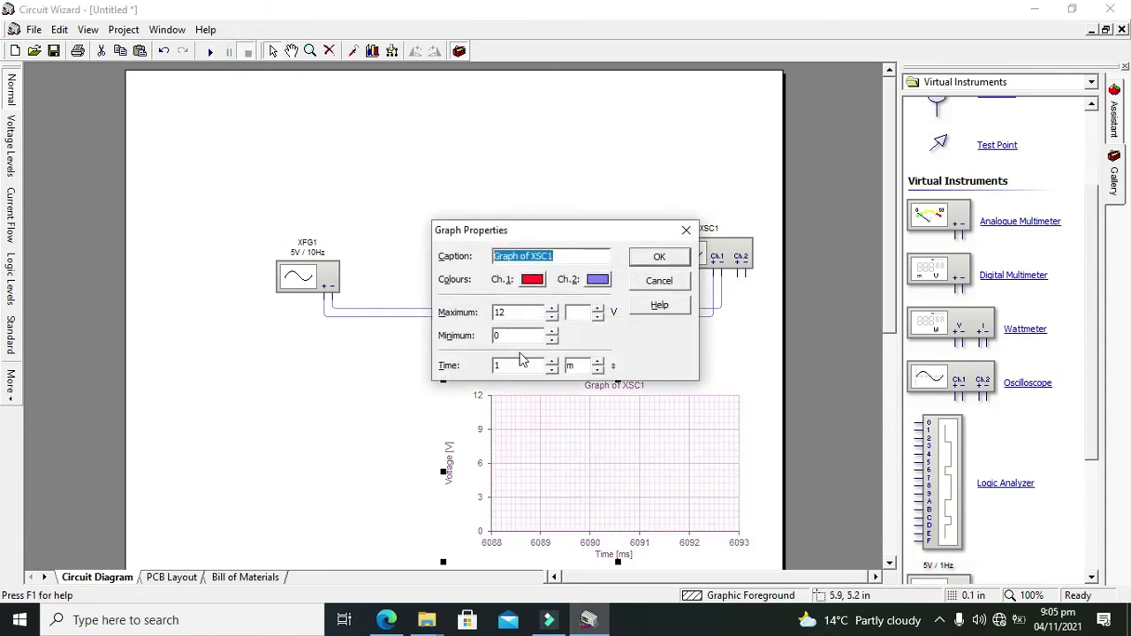
click(530, 365)
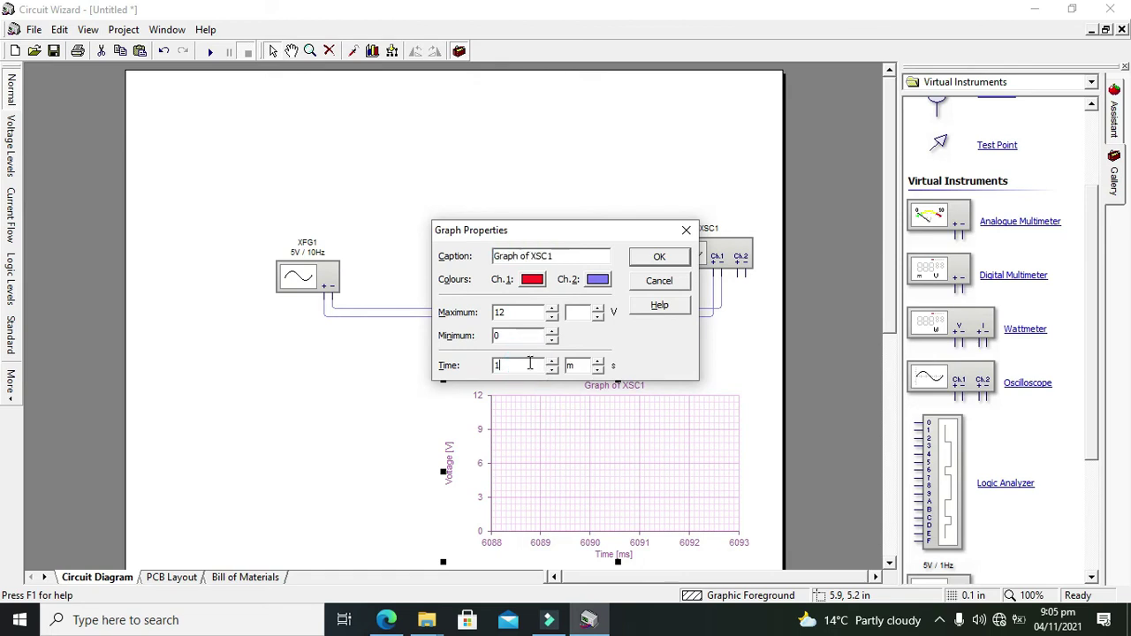
key(Return)
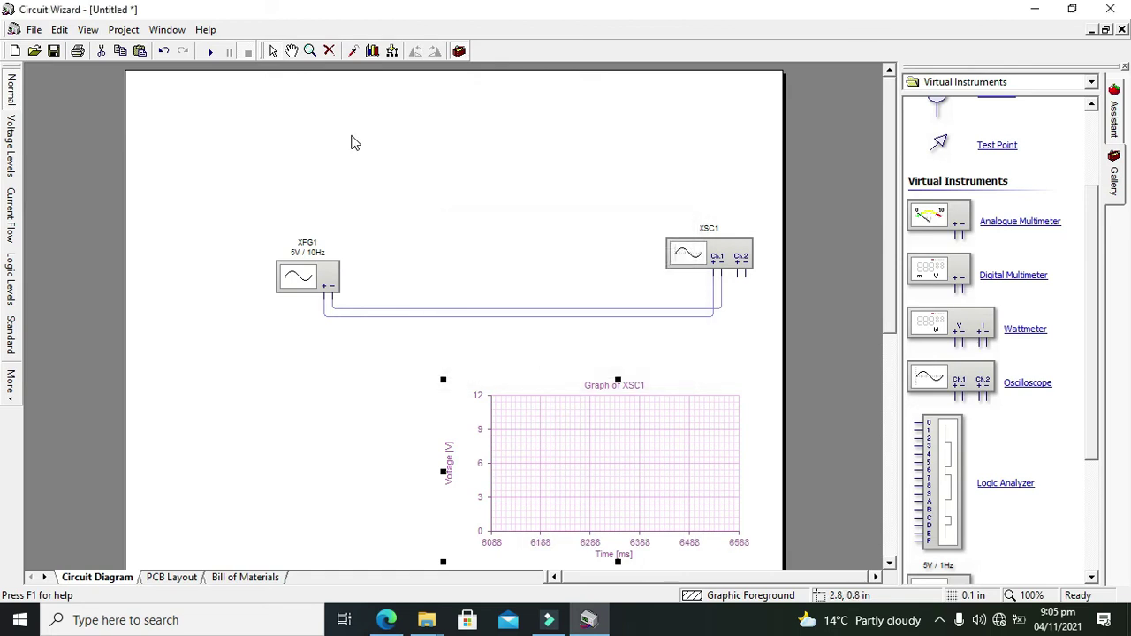
click(210, 51)
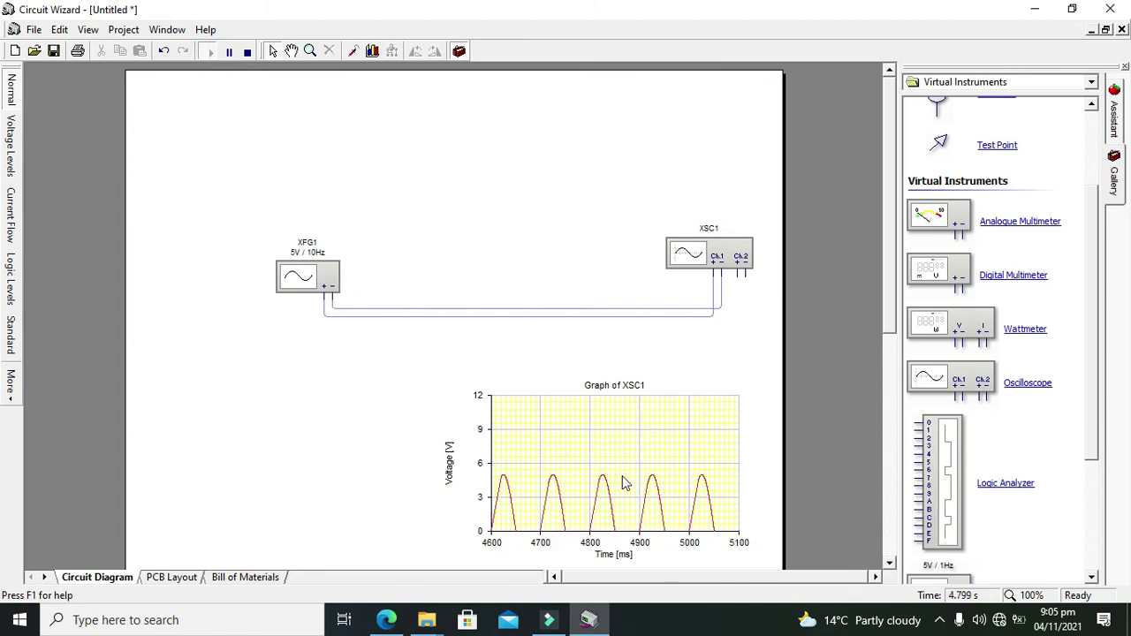
- Lower the graph's Minimum voltage to -12 V to show the full sine wave
double_click(683, 256)
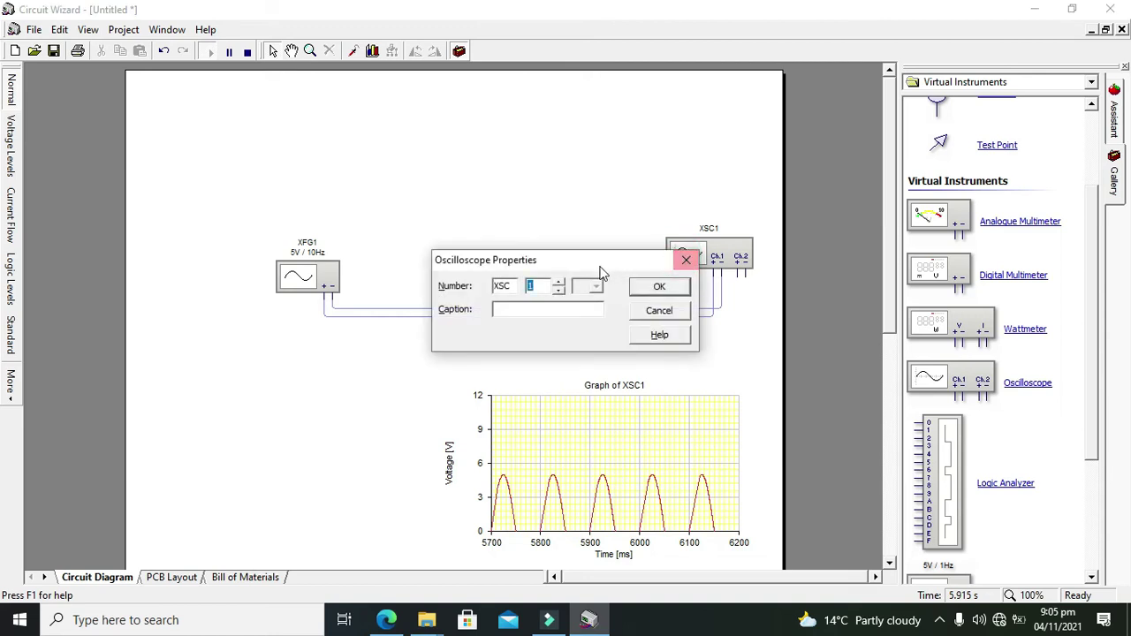
click(685, 260)
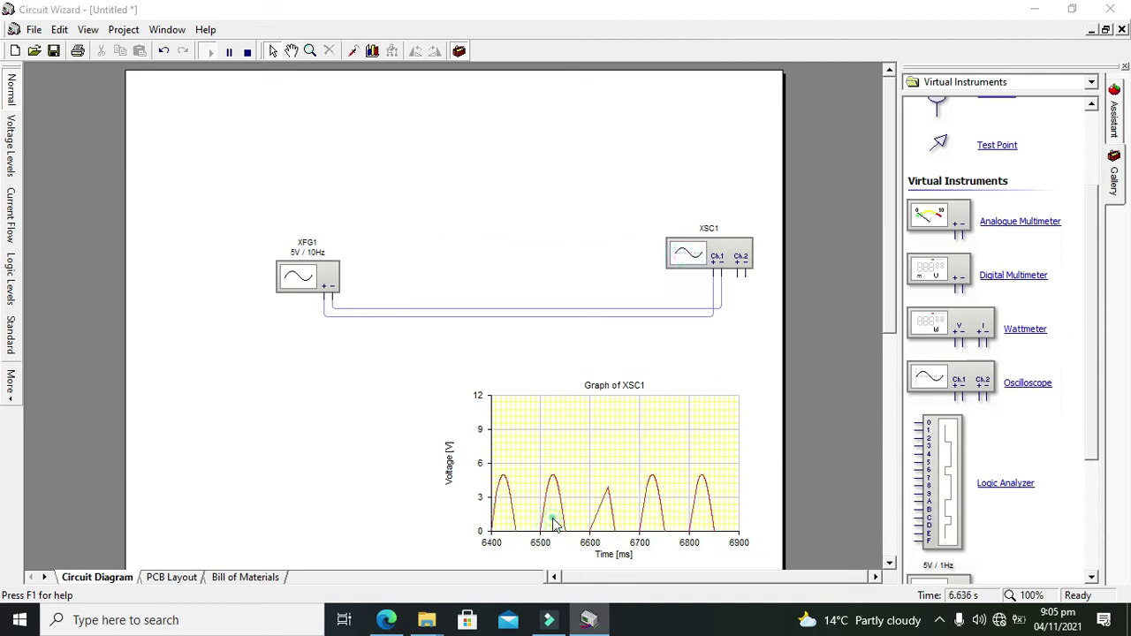
double_click(553, 523)
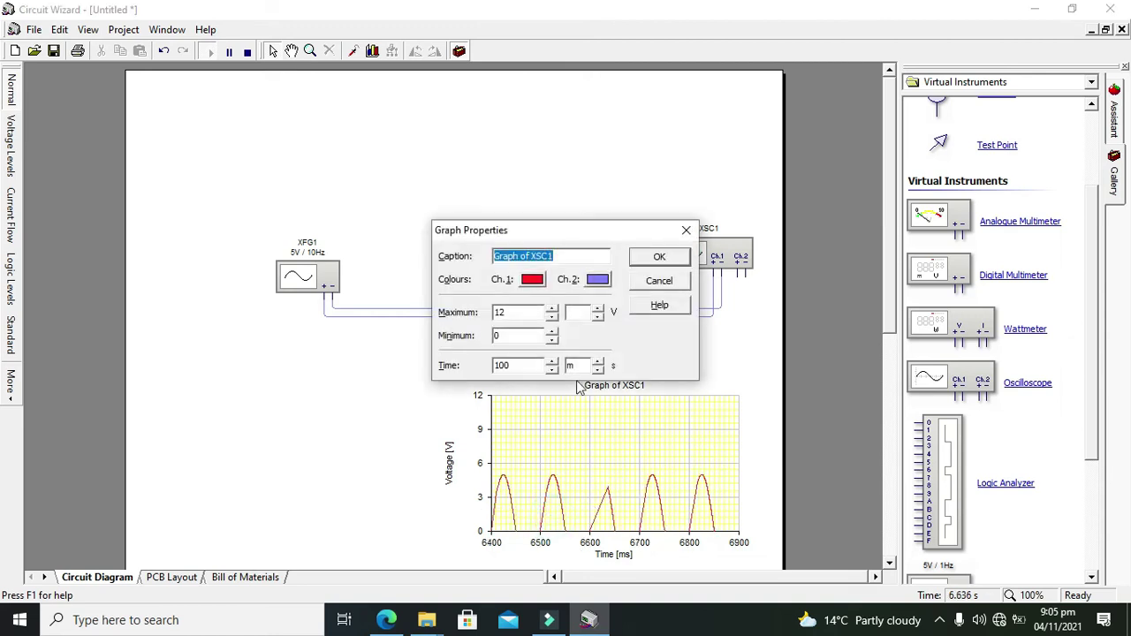
click(551, 341)
click(551, 341)
click(551, 341)
click(552, 341)
click(551, 341)
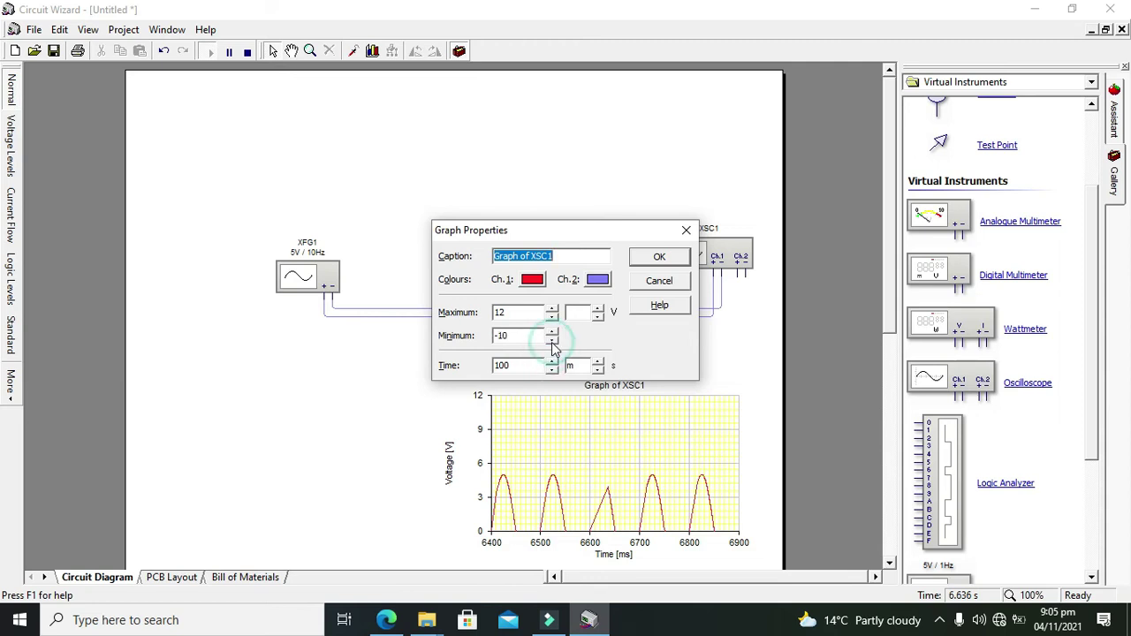
click(551, 341)
click(551, 341)
click(659, 257)
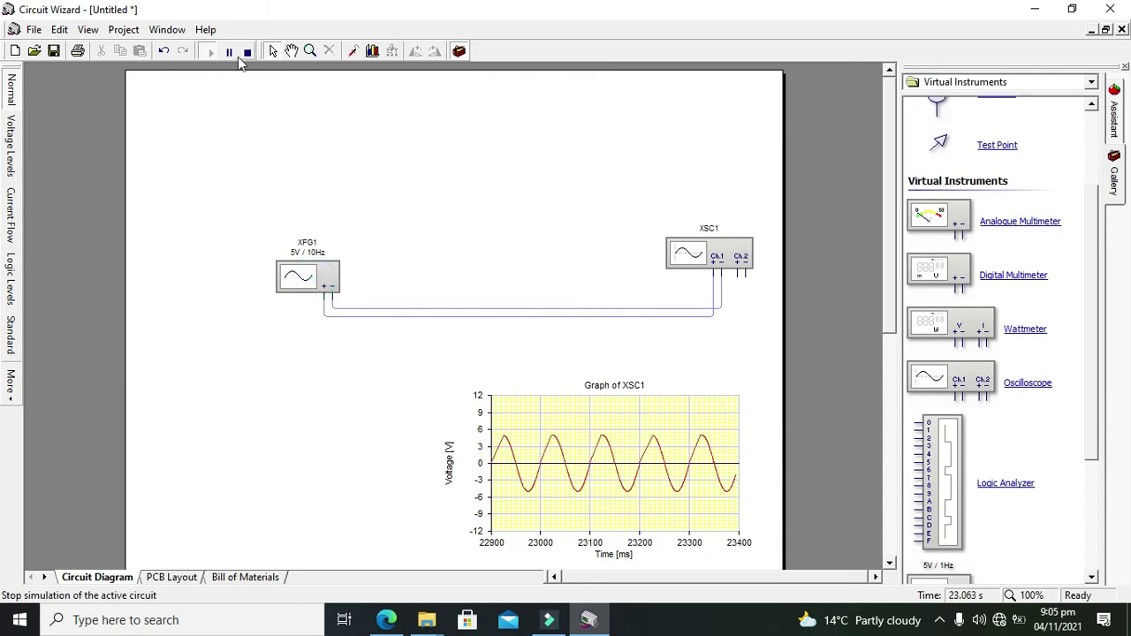
- Switch XFG1 to a triangle wave and rerun the simulation to plot it
click(246, 52)
double_click(315, 284)
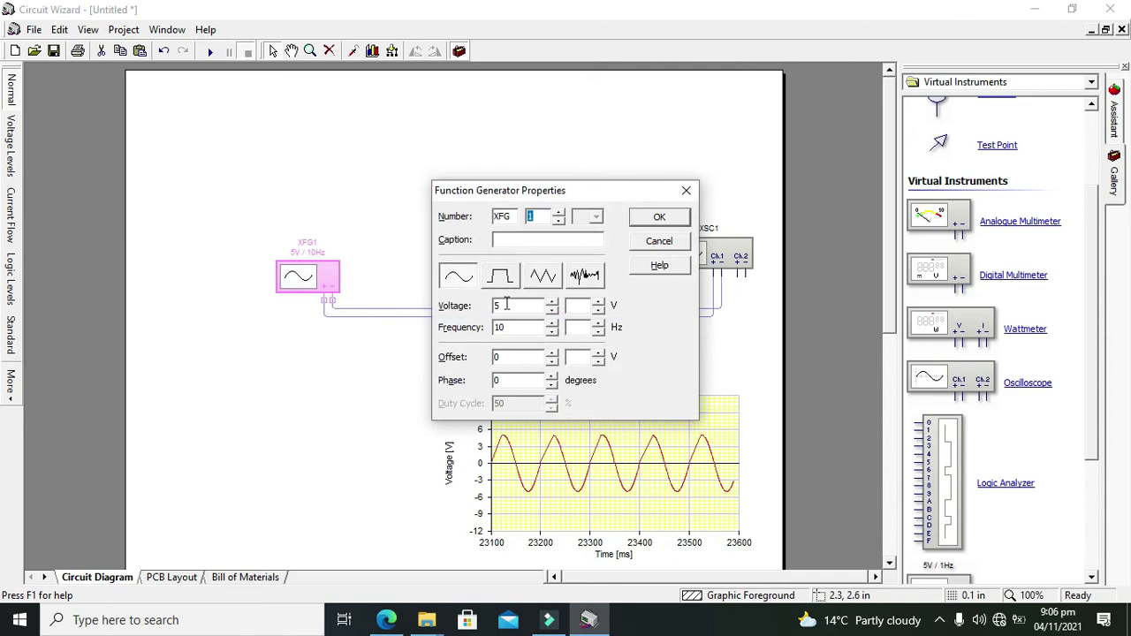
click(544, 281)
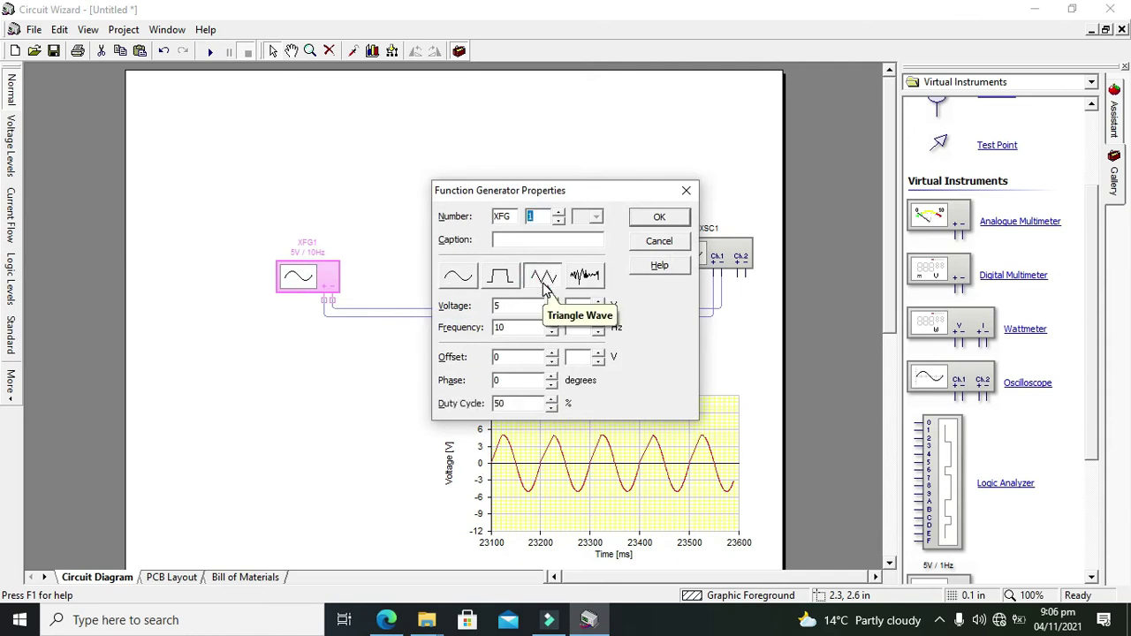
click(652, 224)
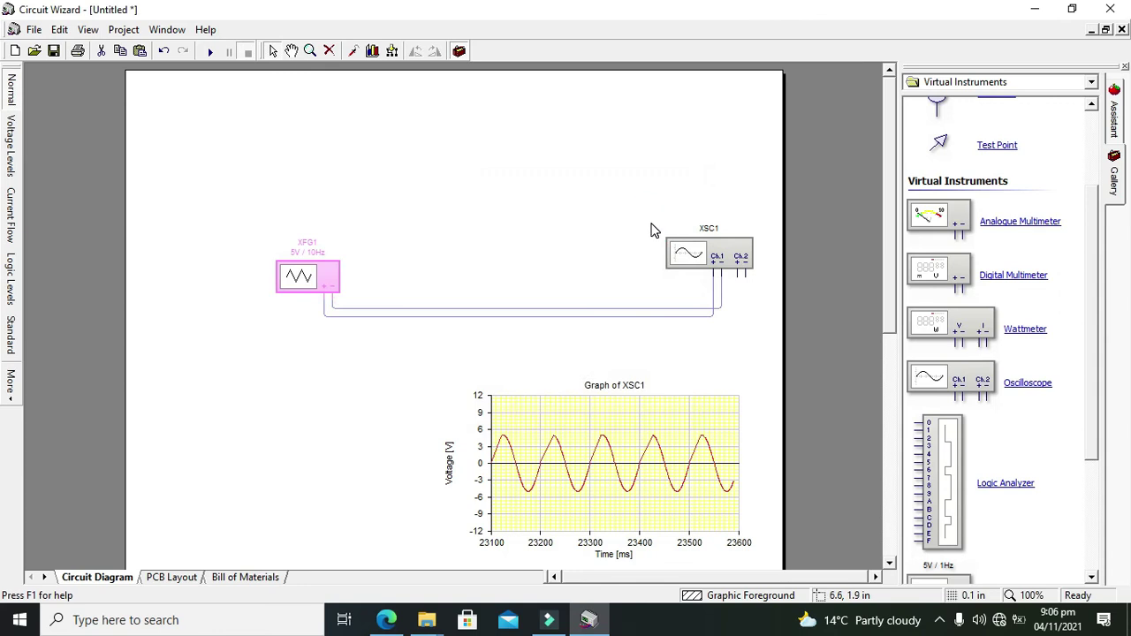
click(211, 52)
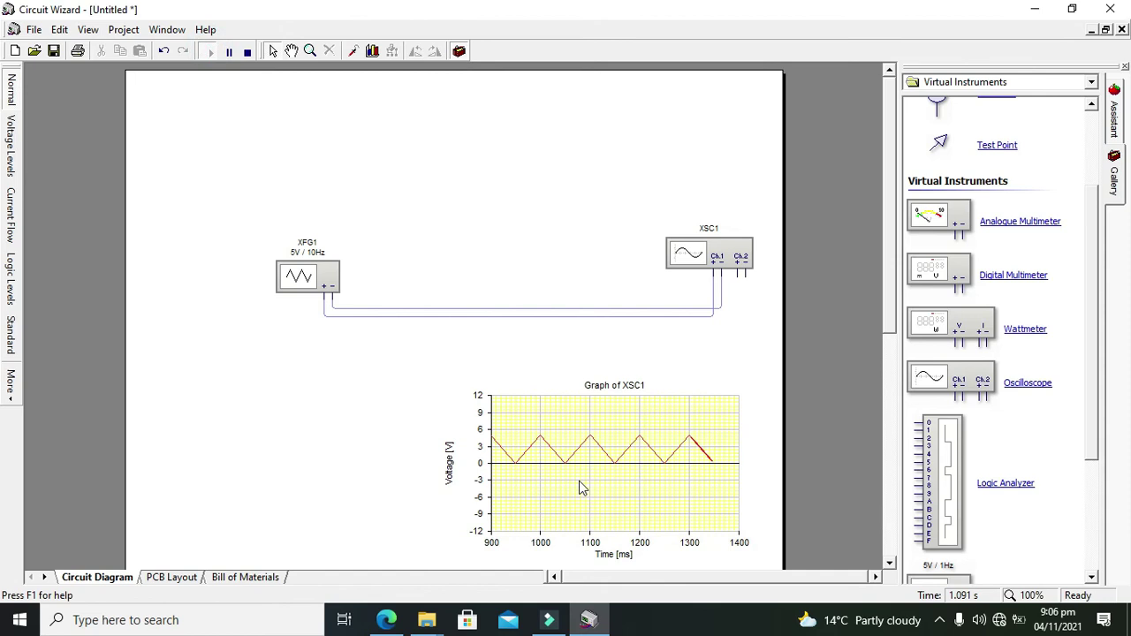
- Switch XFG1 to random noise and rerun the simulation to graph it
click(249, 53)
double_click(315, 277)
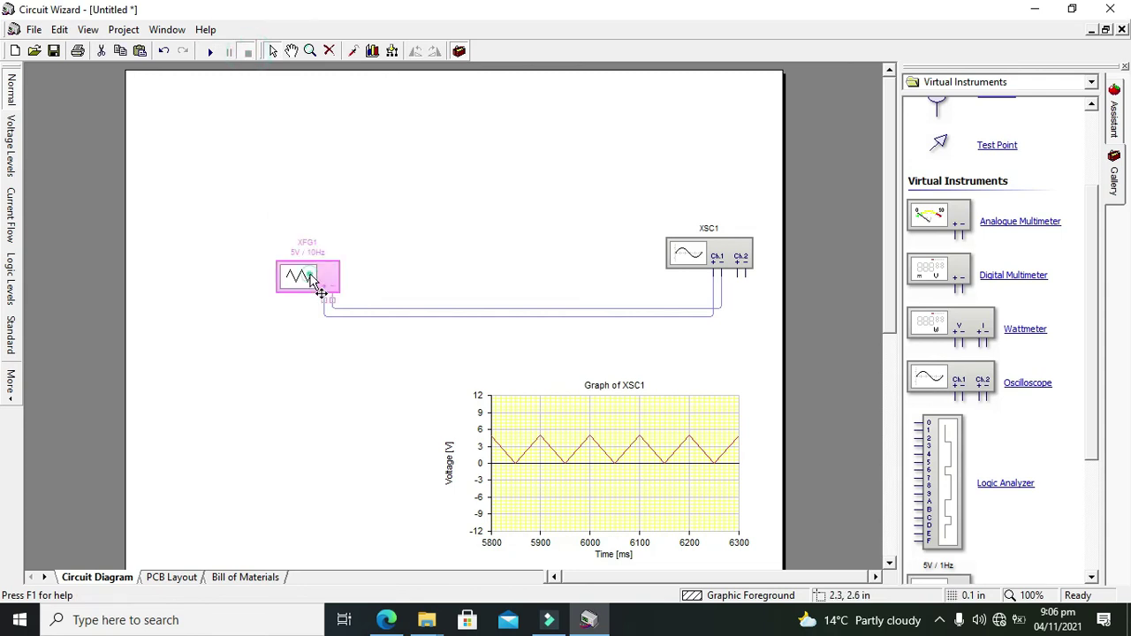
click(585, 276)
click(659, 217)
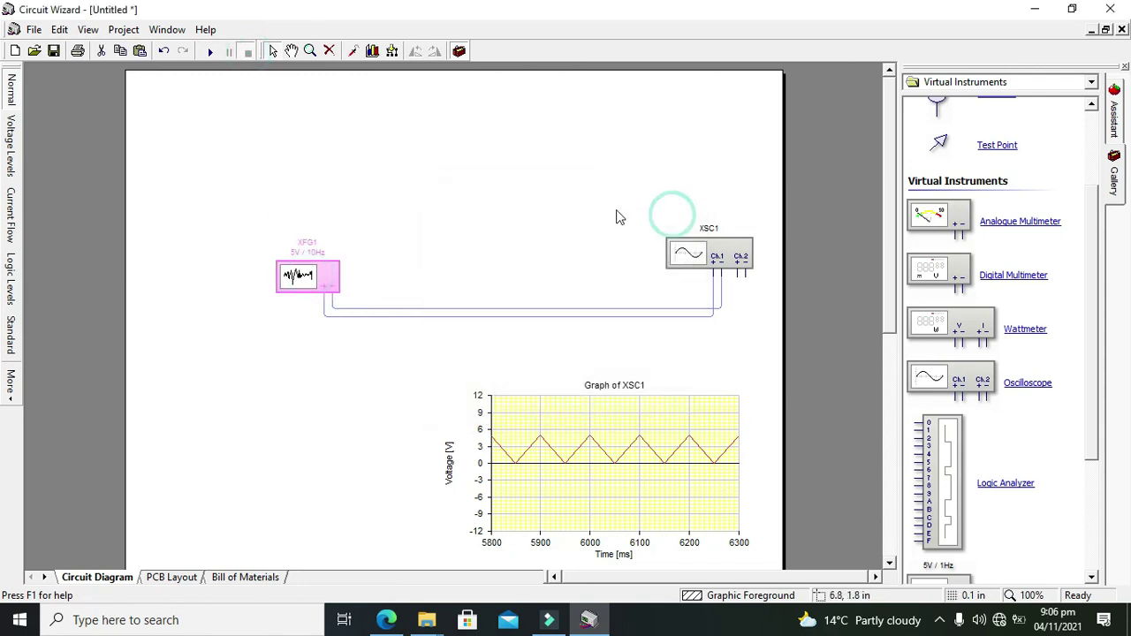
click(214, 55)
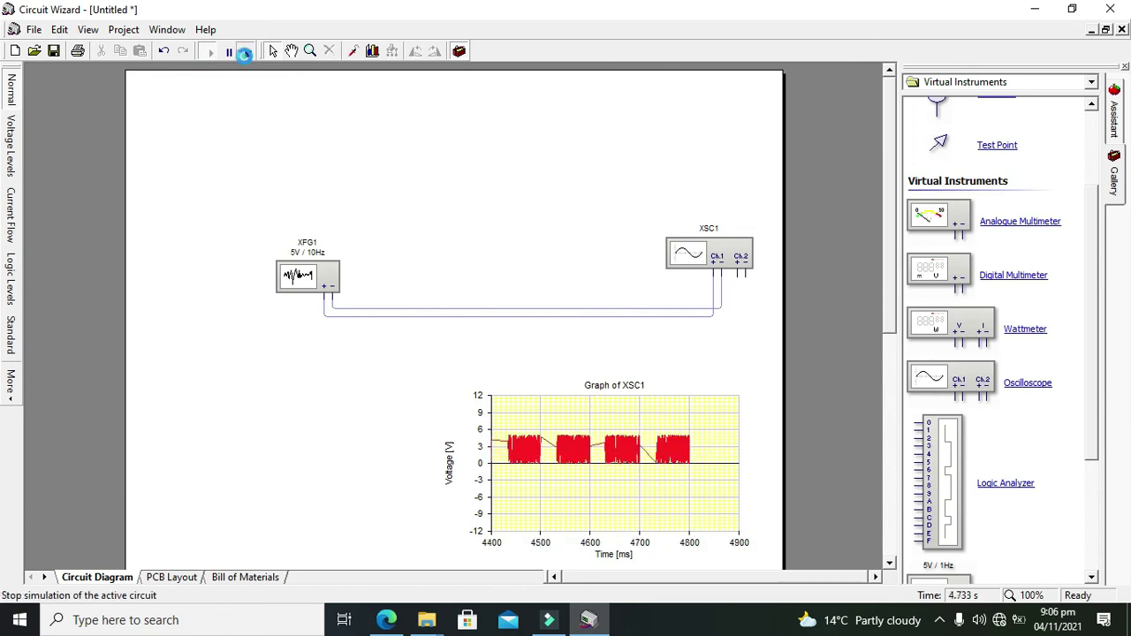
- Stop the running simulation and open the XFG1 function generator's properties
click(248, 50)
double_click(328, 265)
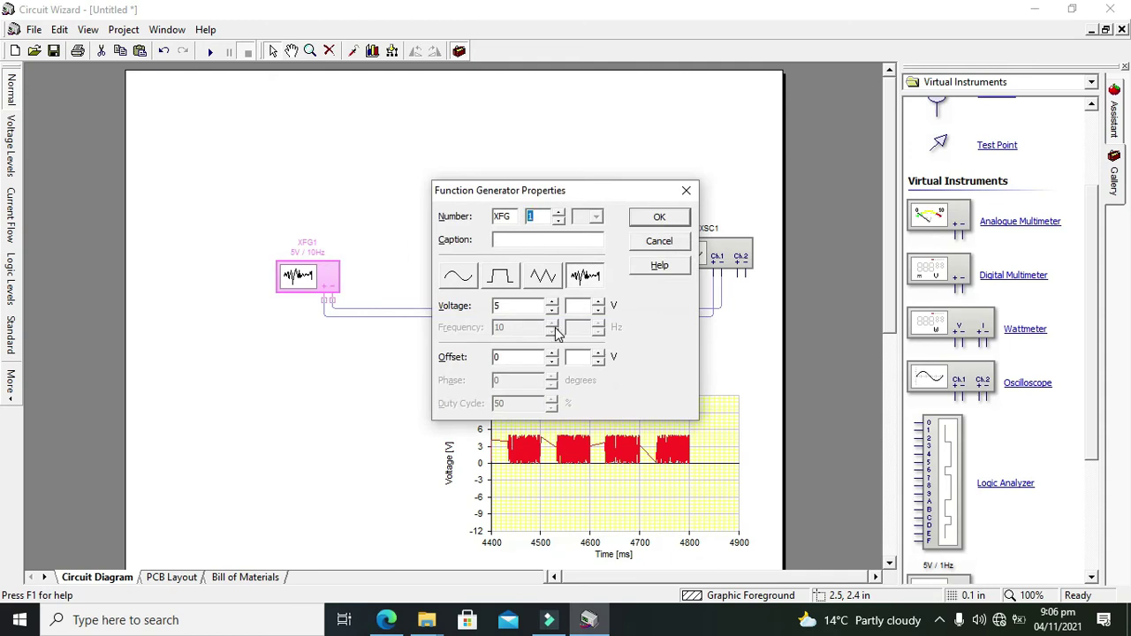
click(685, 190)
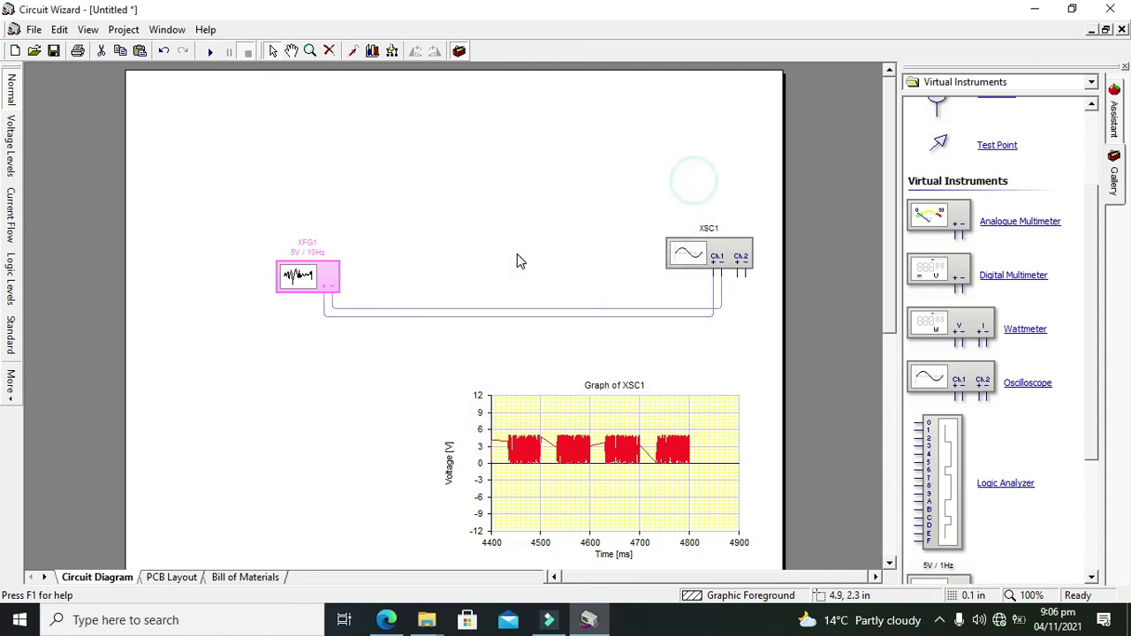
double_click(325, 288)
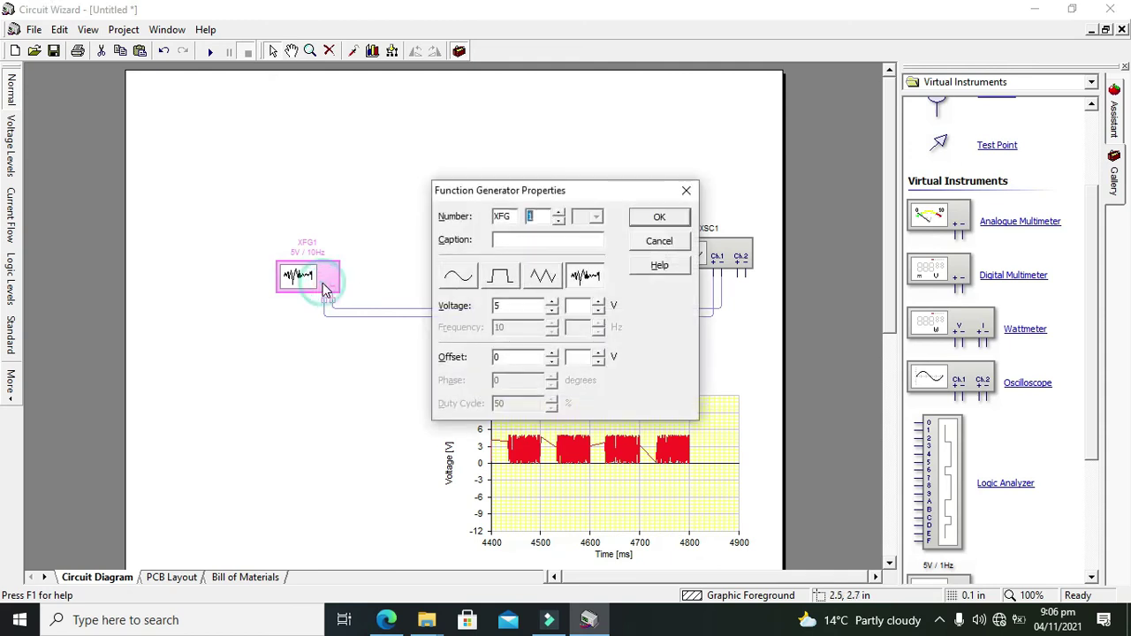
- Switch XFG1 to a triangle wave at 22 Hz and apply it
click(543, 279)
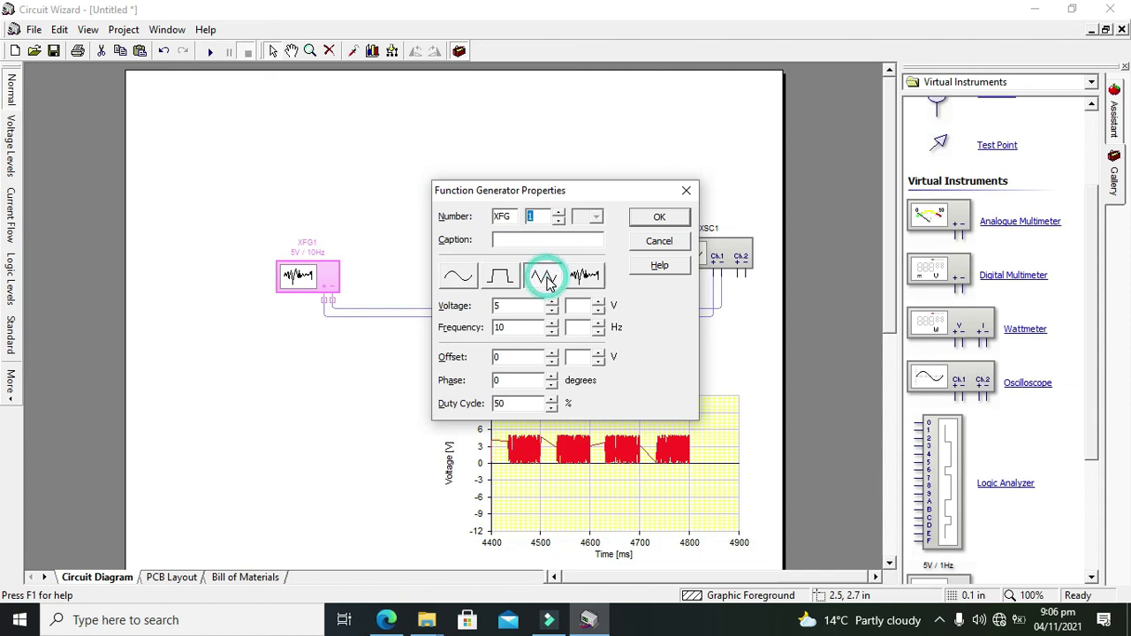
click(602, 331)
click(602, 331)
click(601, 333)
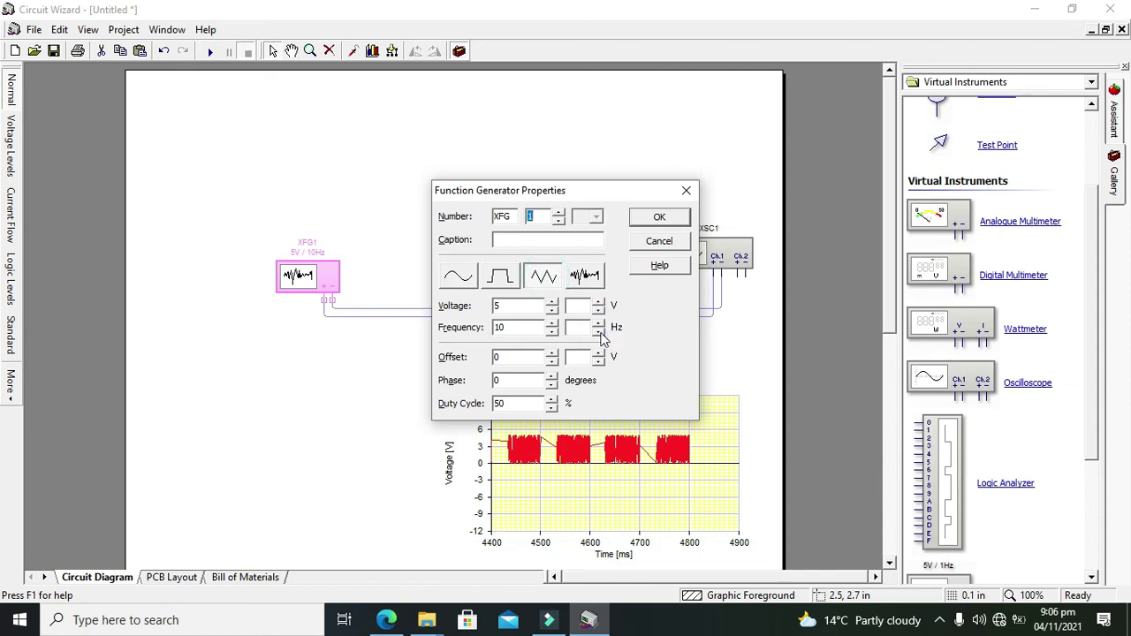
click(551, 324)
click(550, 324)
click(660, 218)
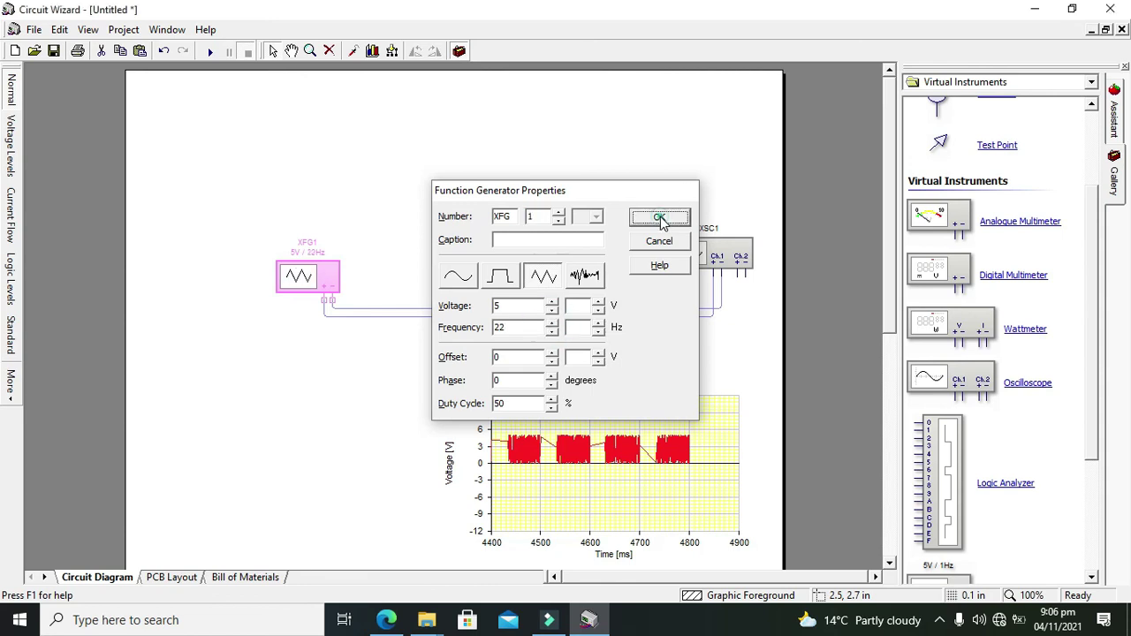
click(499, 196)
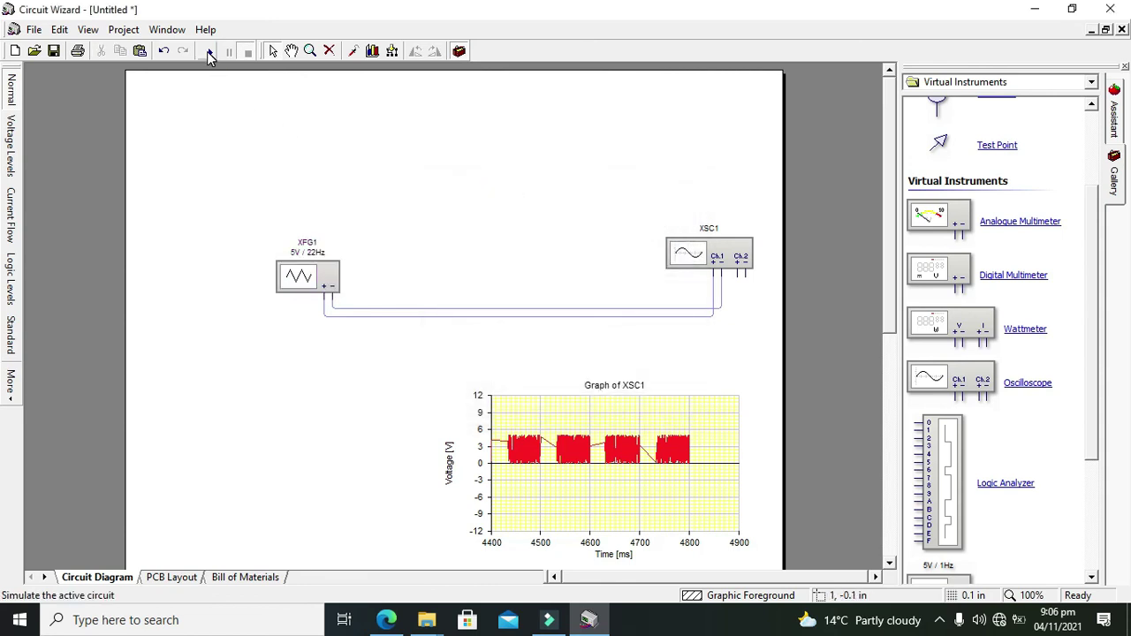
- Rerun the simulation so the graph traces XFG1's 22 Hz triangle wave peaking near 5 V
click(210, 51)
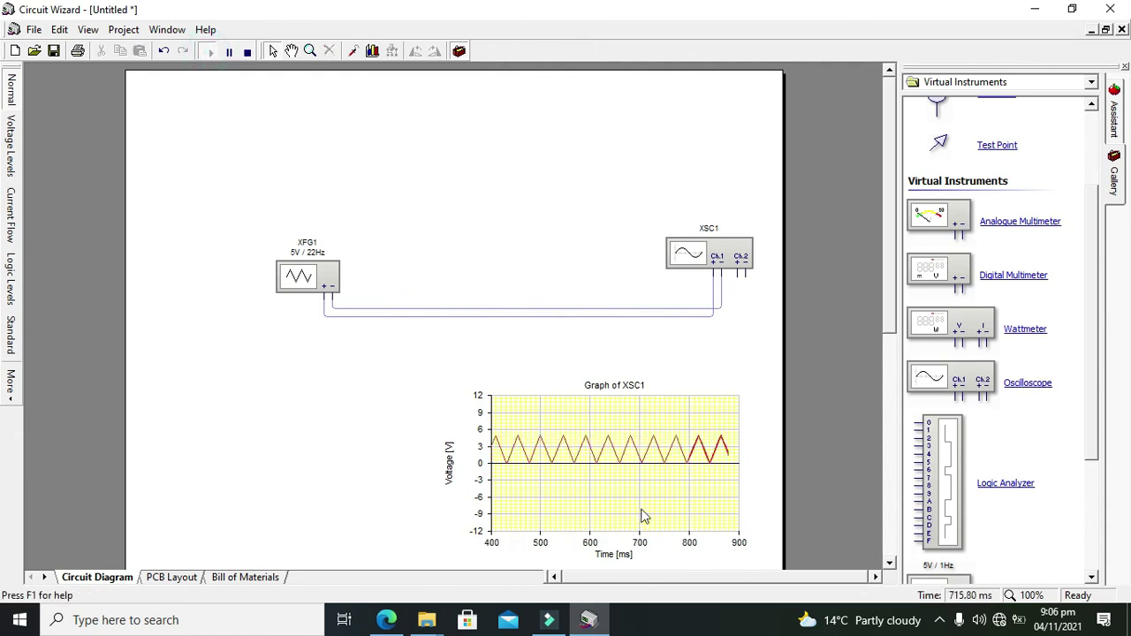